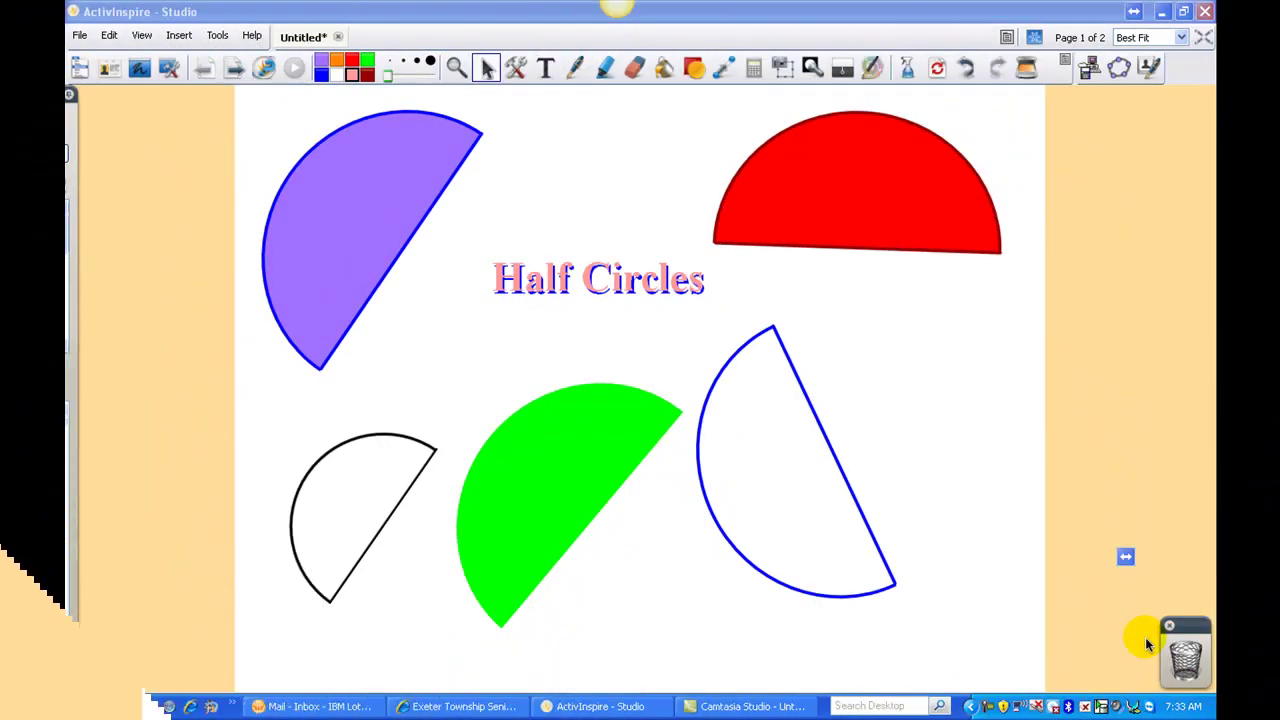
# Go to blank page 2 and draw a circle with a dark red outline and blue fill
pyautogui.click(235, 66)
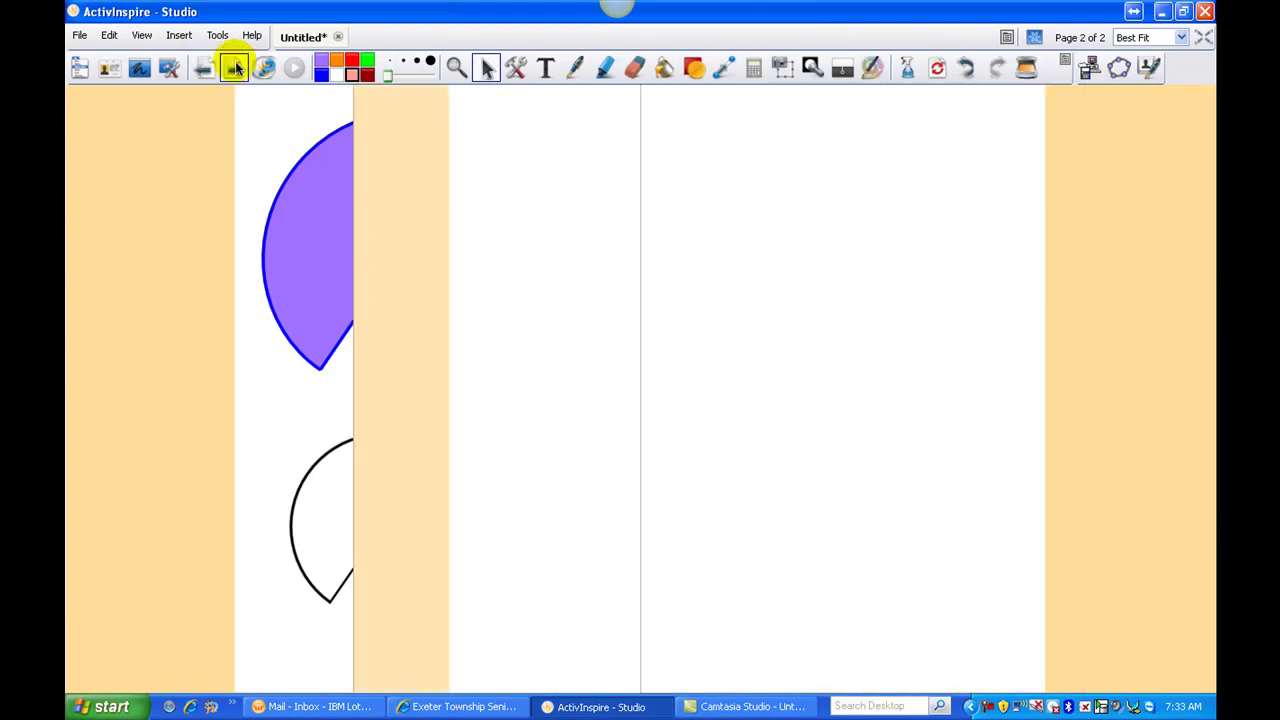
pyautogui.click(695, 72)
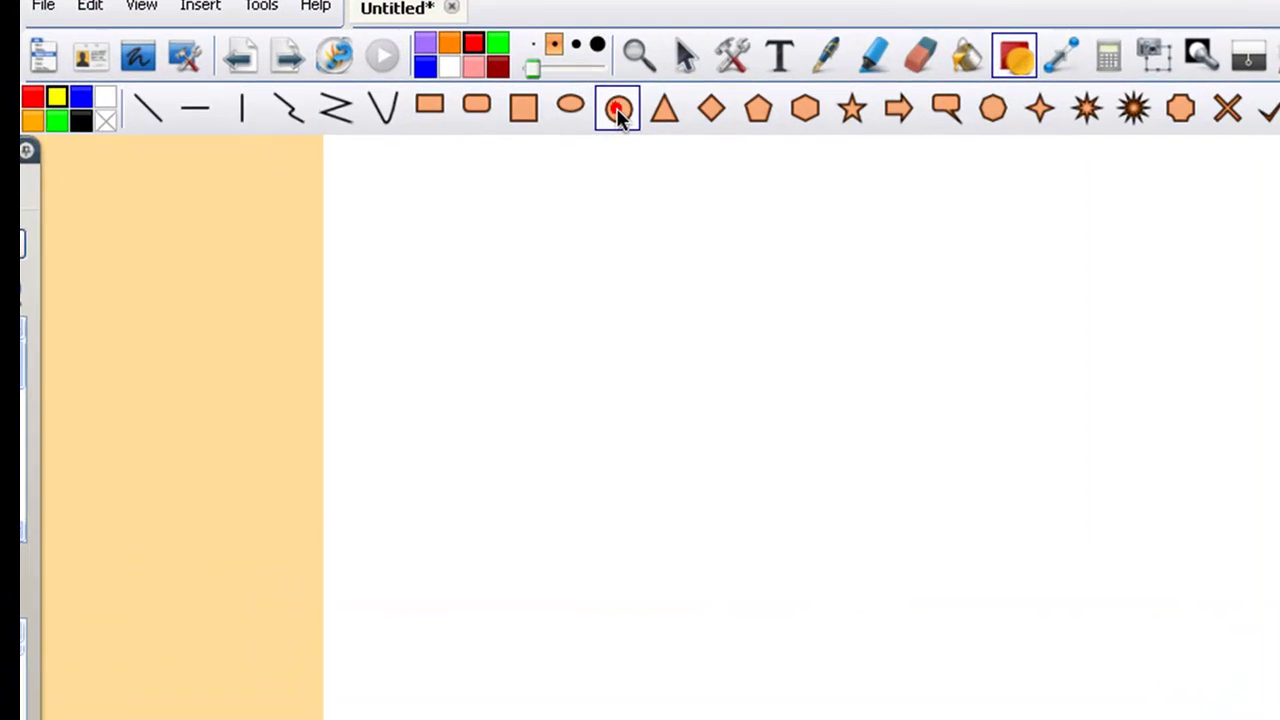
pyautogui.click(442, 101)
pyautogui.click(497, 66)
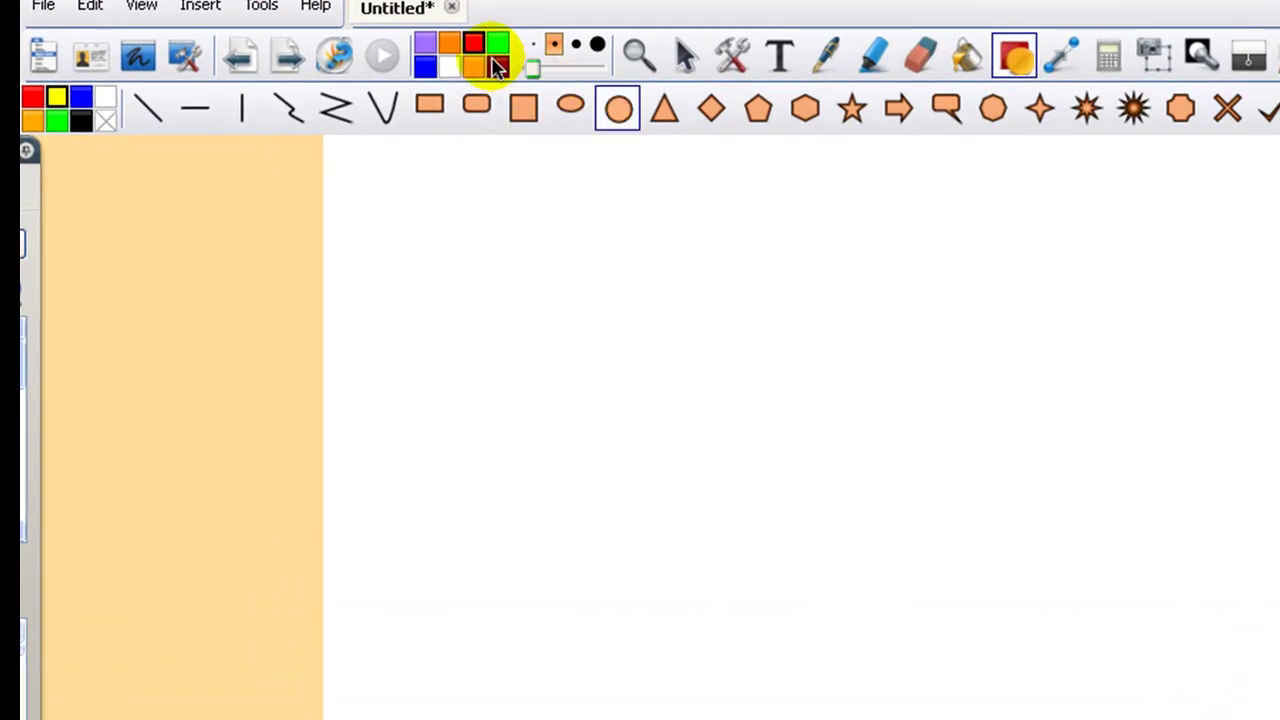
pyautogui.click(81, 114)
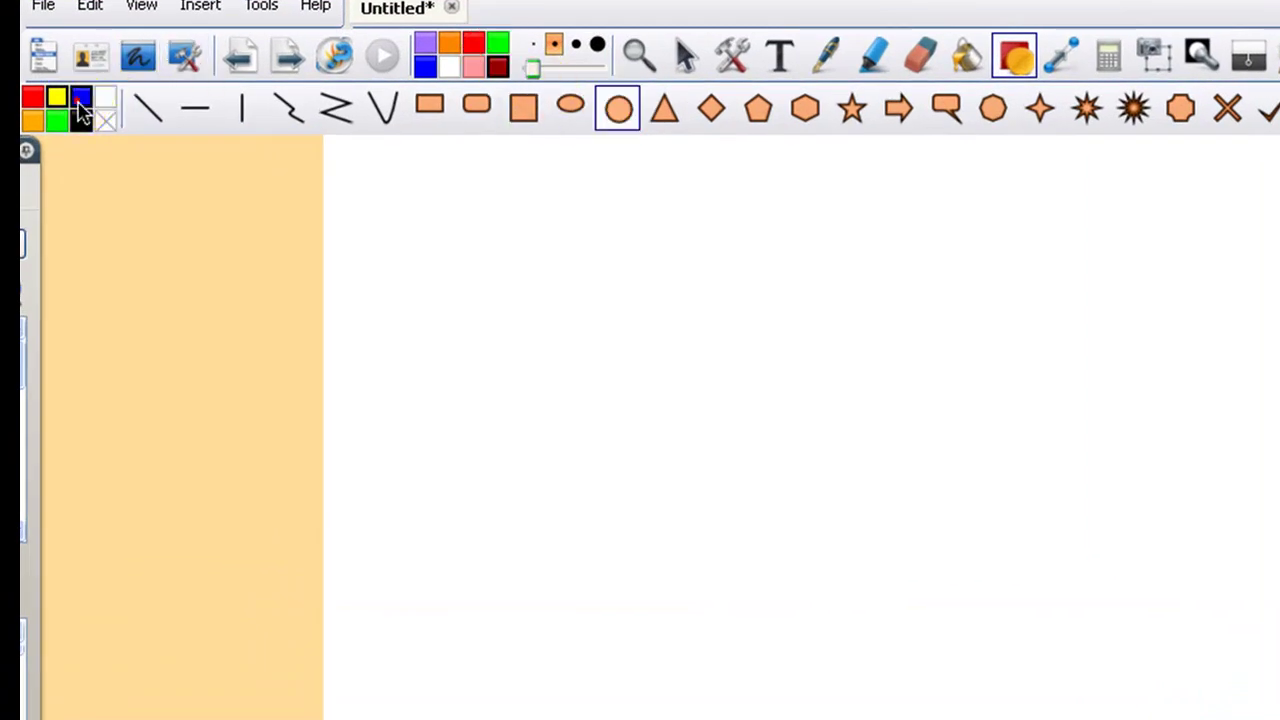
pyautogui.click(550, 258)
pyautogui.moveTo(552, 266); pyautogui.dragTo(766, 606)
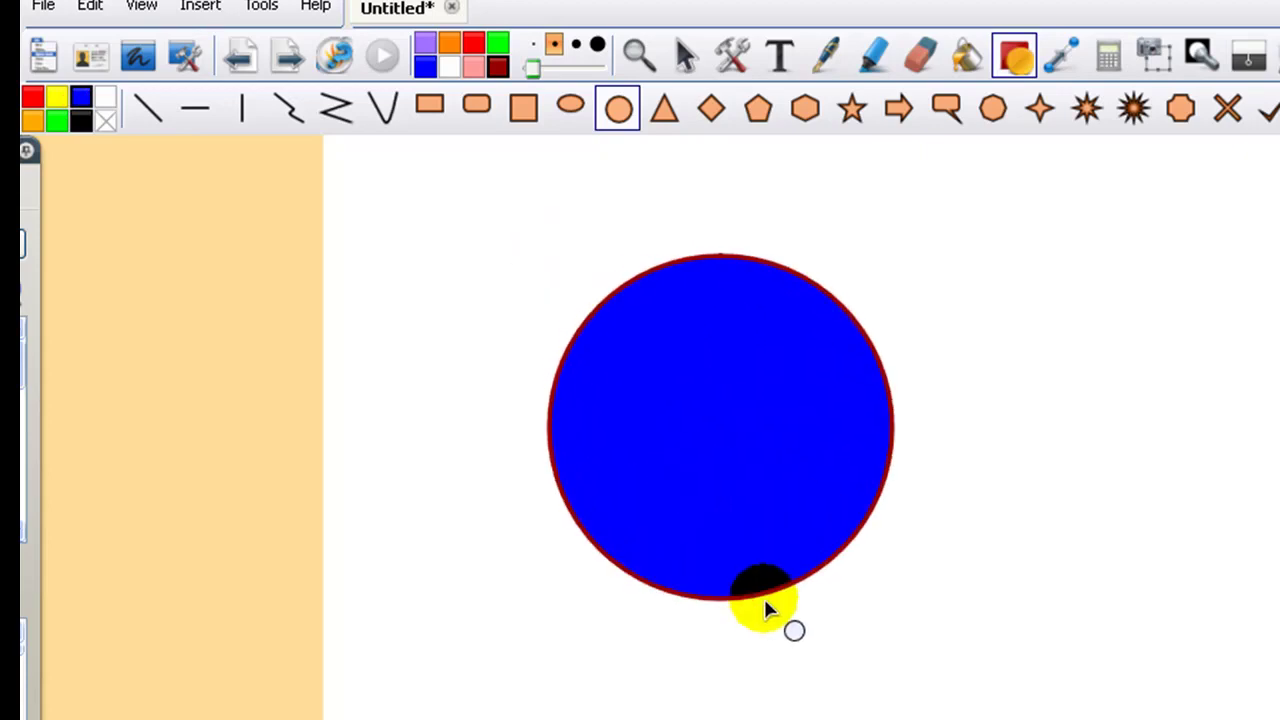
pyautogui.click(685, 58)
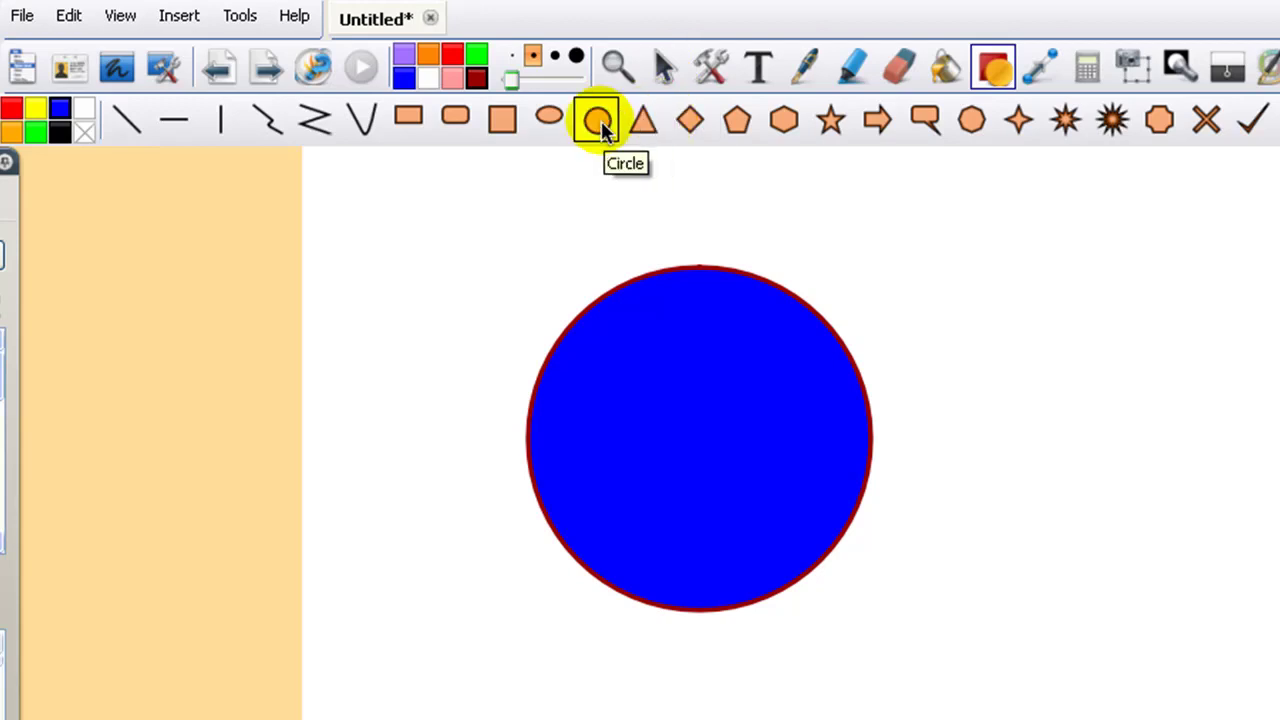
# Draw a white-filled rectangle with a white outline and position it to cover exactly the right half of the blue circle
pyautogui.click(418, 120)
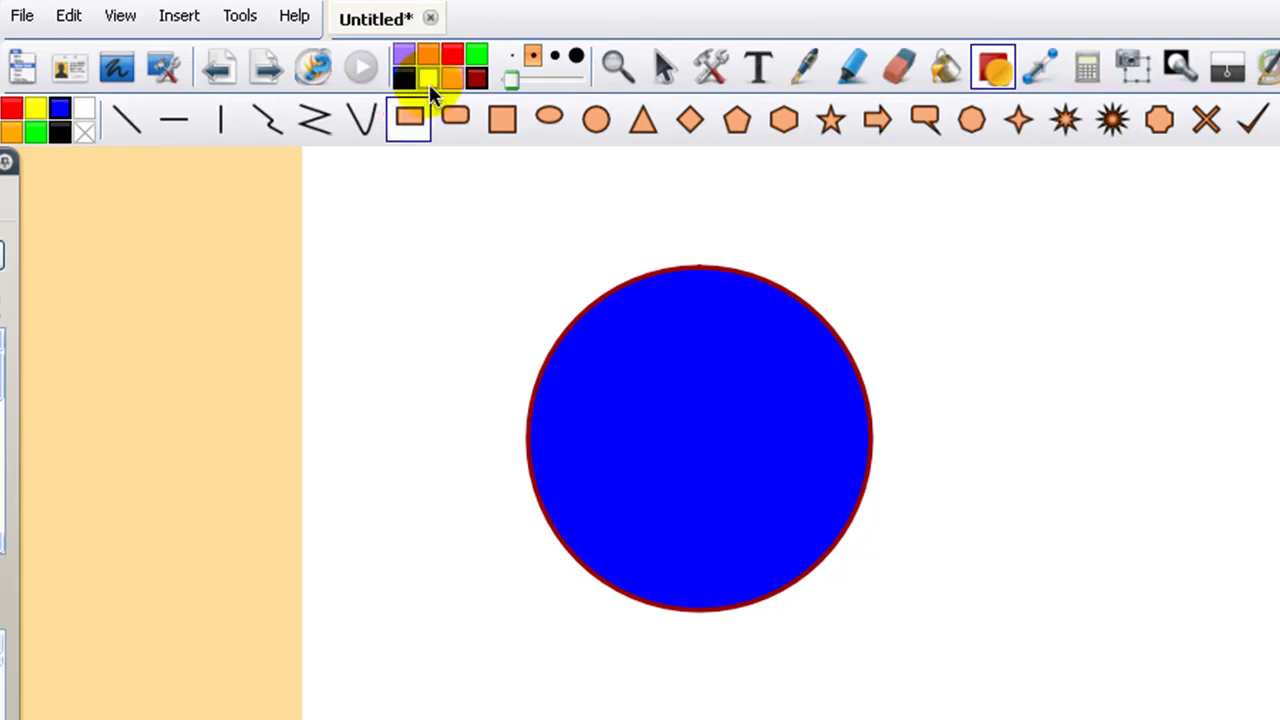
pyautogui.click(429, 81)
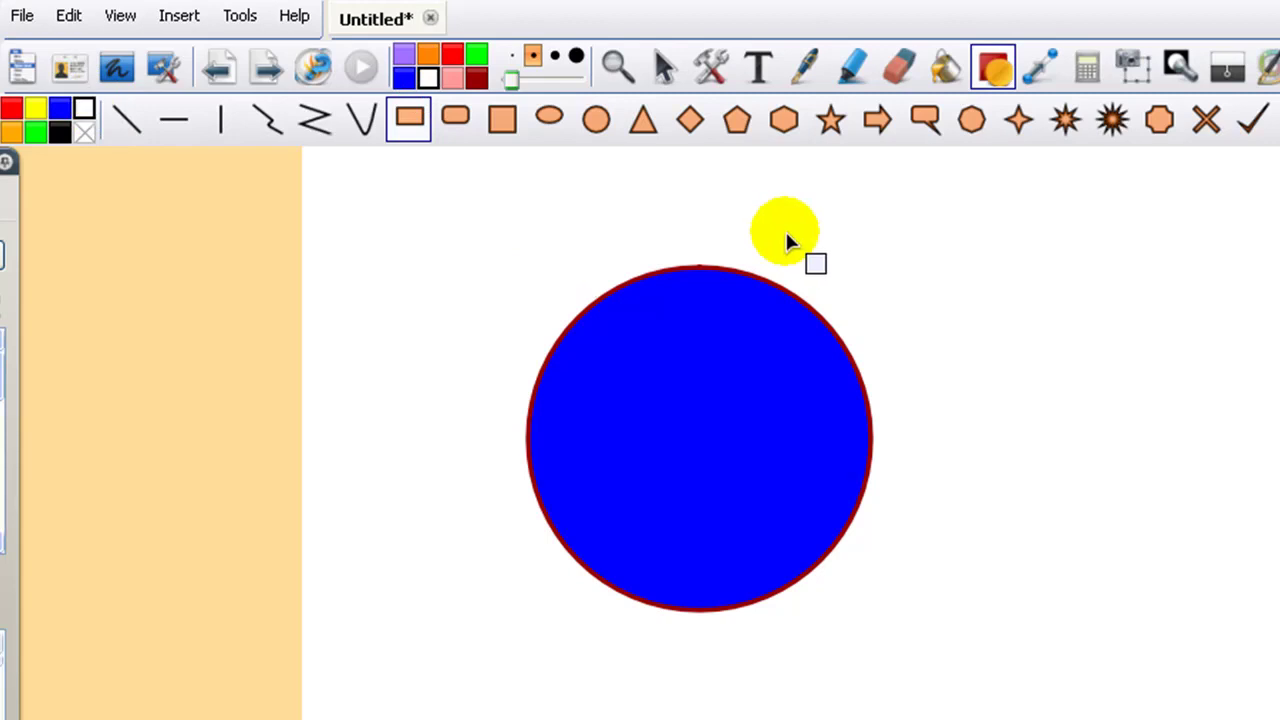
pyautogui.moveTo(726, 219); pyautogui.dragTo(918, 625)
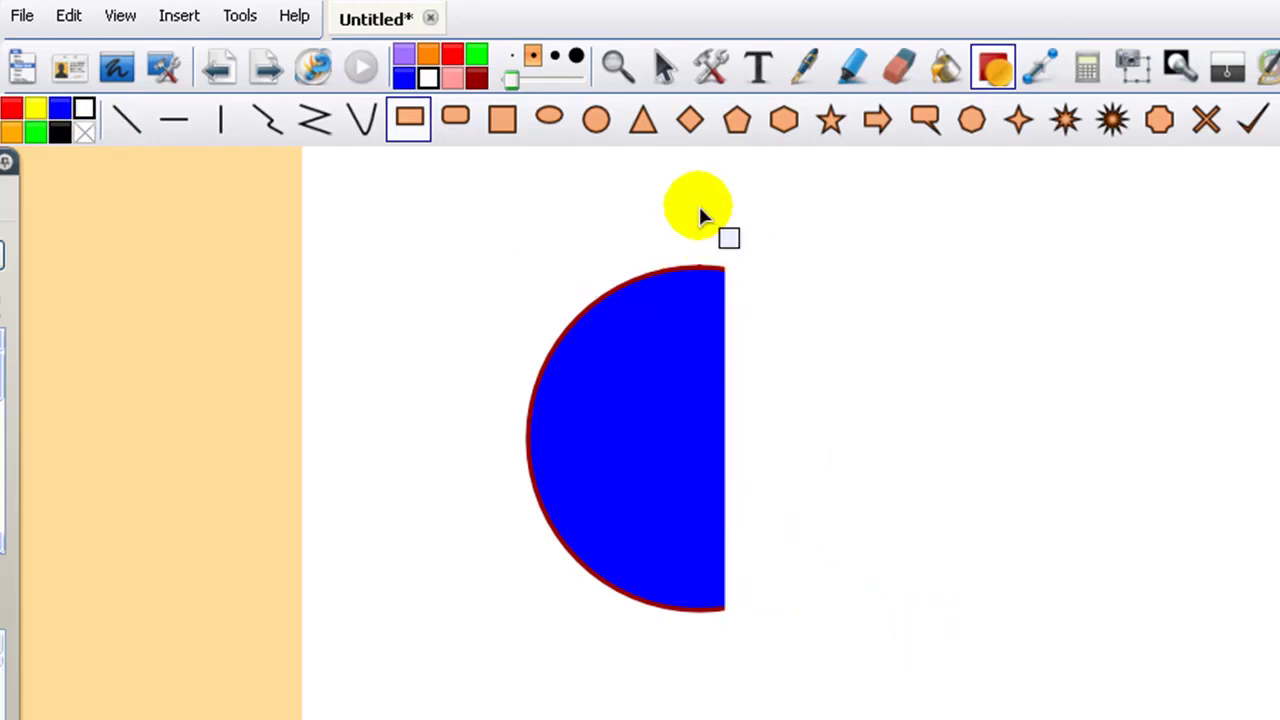
pyautogui.click(662, 68)
pyautogui.click(814, 367)
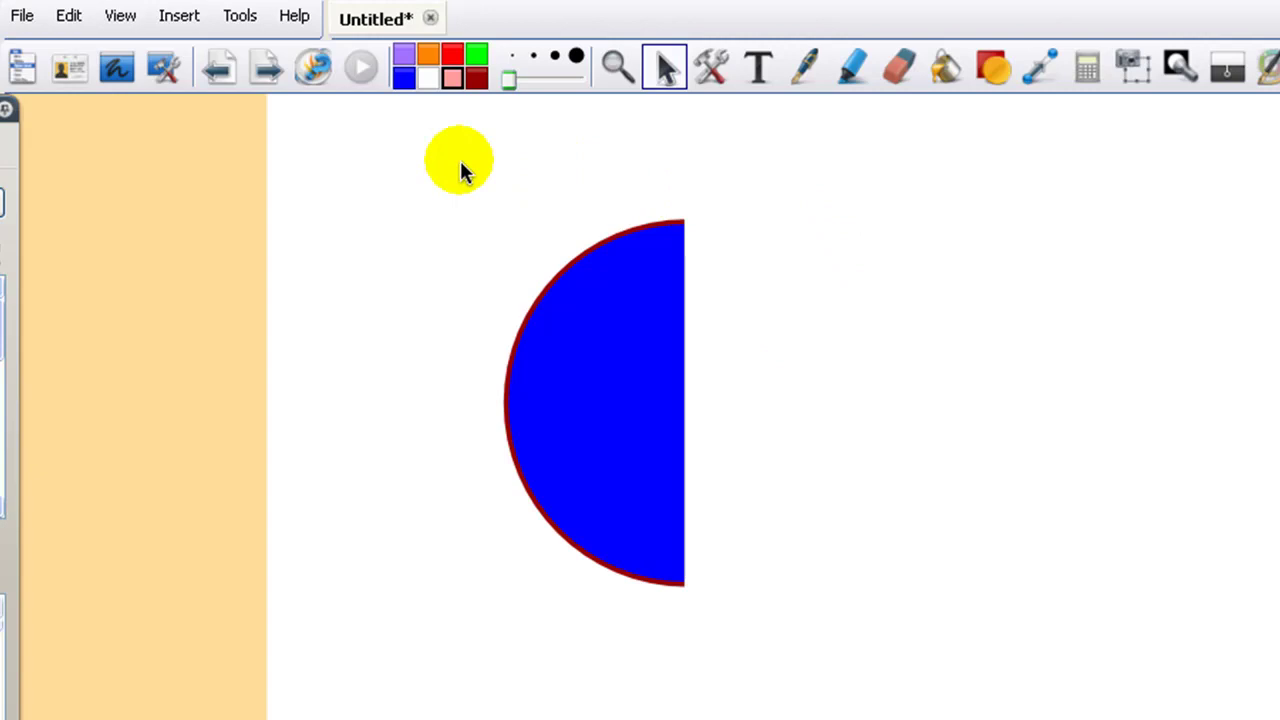
# Group the blue circle with the white rectangle covering it and move the group toward the page's upper left
pyautogui.moveTo(588, 308); pyautogui.dragTo(833, 592)
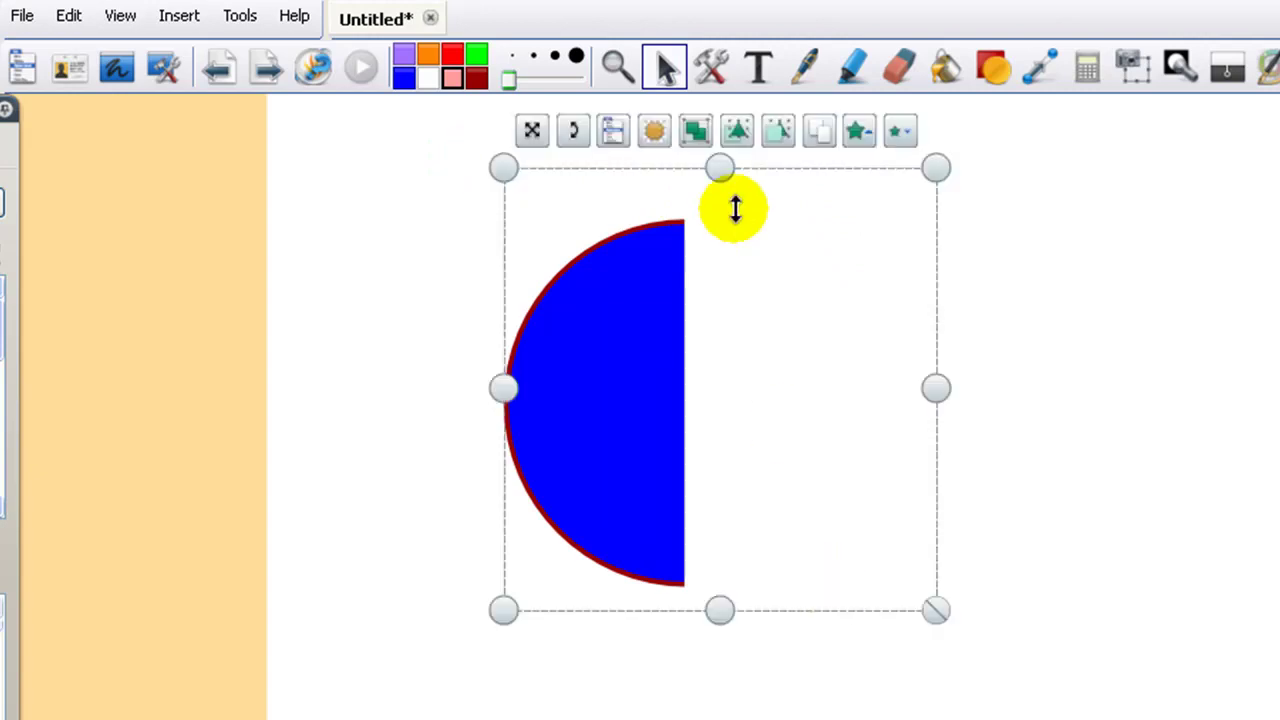
pyautogui.click(697, 135)
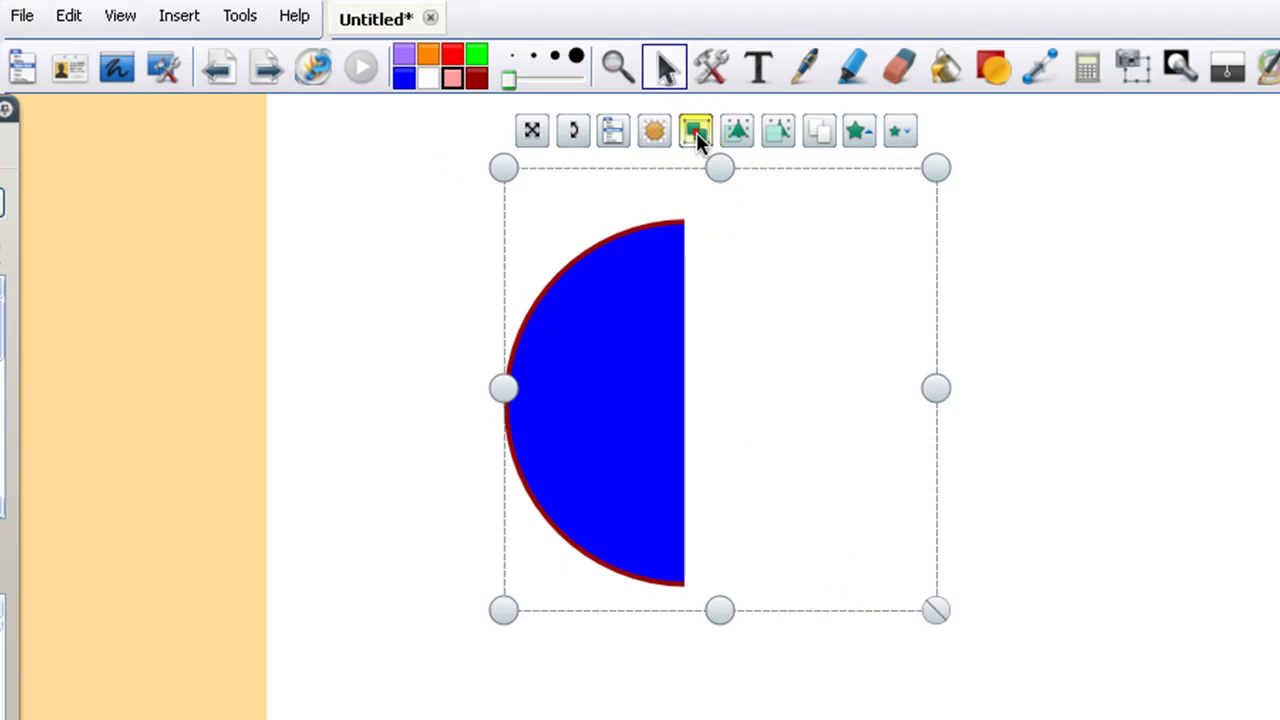
pyautogui.click(758, 395)
pyautogui.moveTo(629, 317); pyautogui.dragTo(641, 360)
pyautogui.click(949, 314)
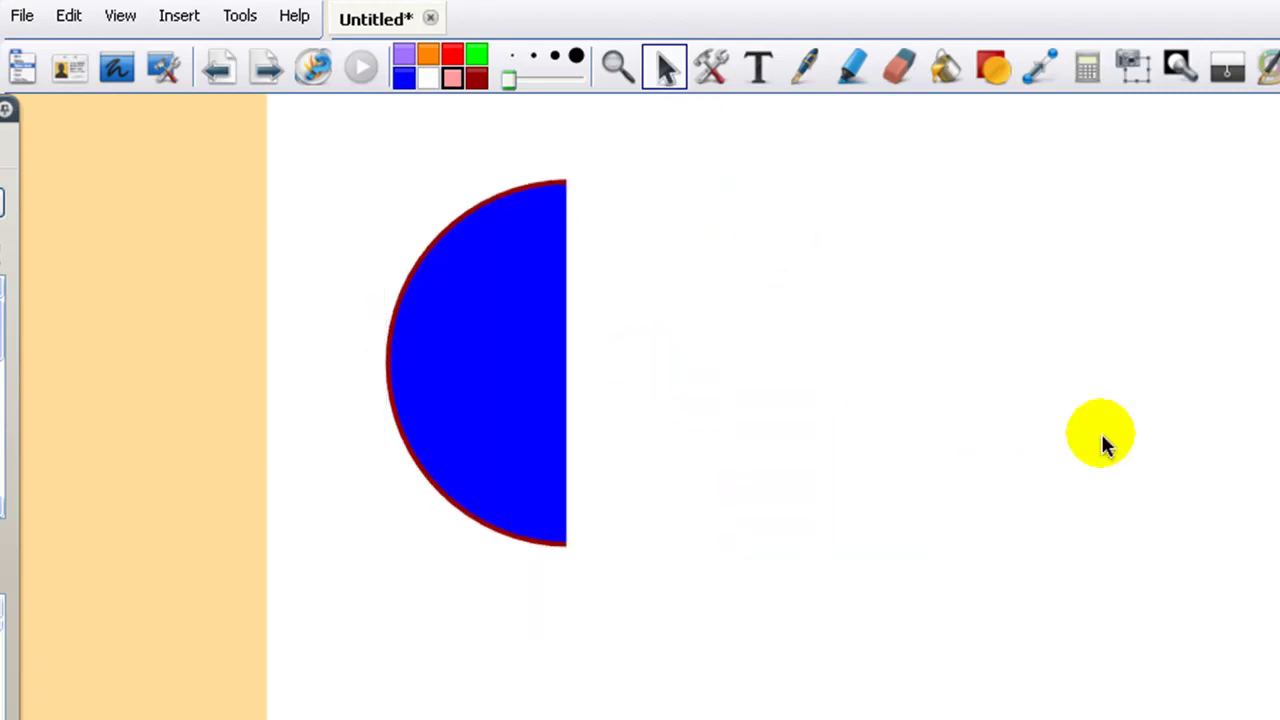
# Fill the page background with orange to reveal the white rectangle over the circle
pyautogui.click(959, 56)
pyautogui.click(427, 77)
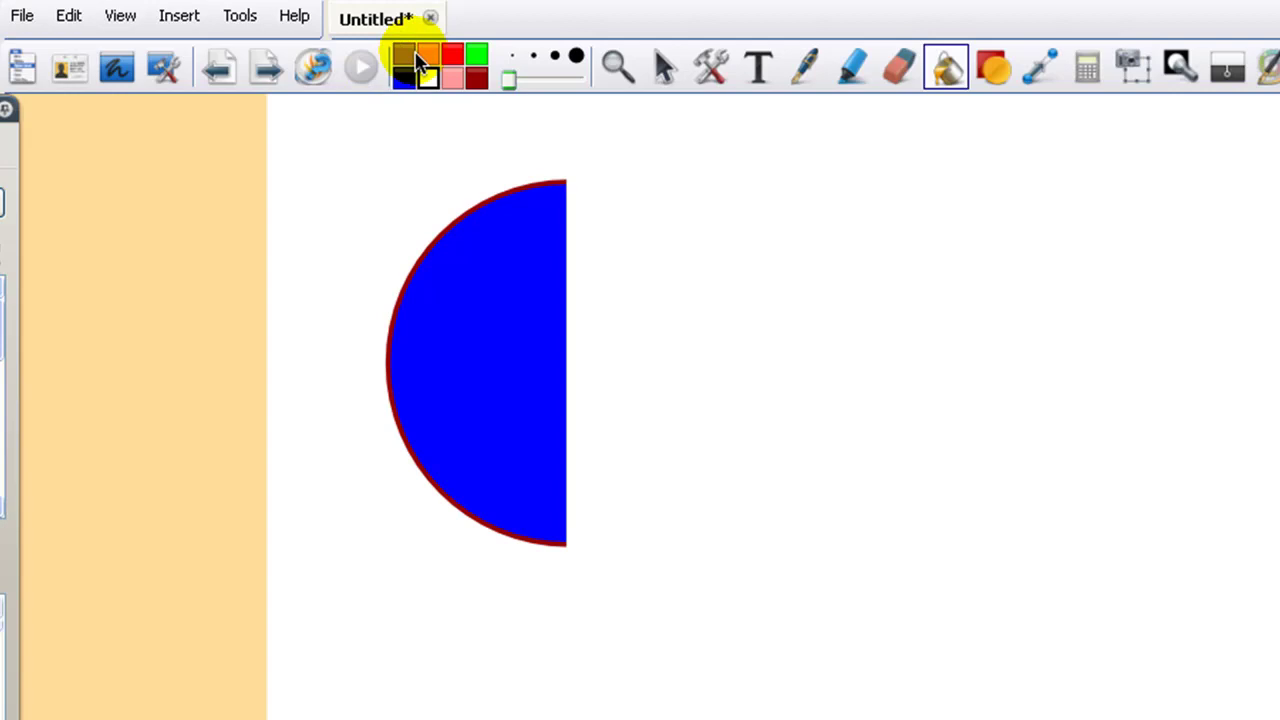
pyautogui.click(427, 58)
pyautogui.click(1051, 340)
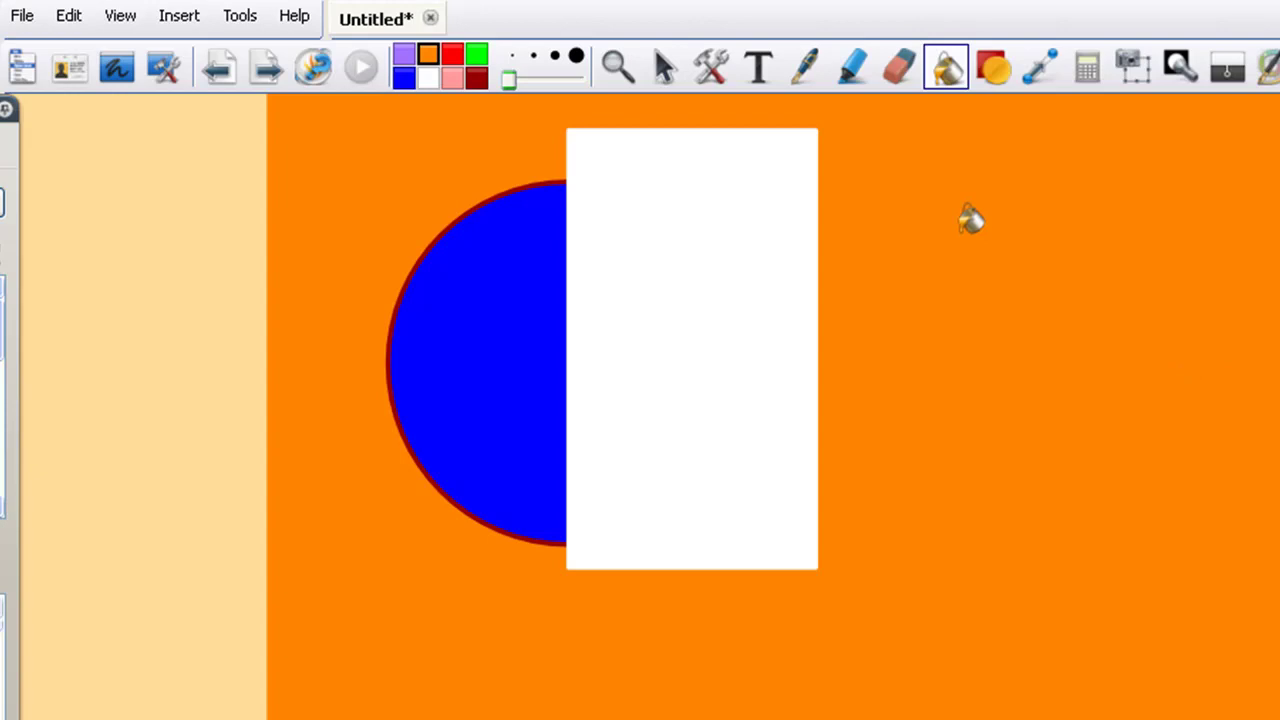
pyautogui.click(729, 177)
pyautogui.click(646, 166)
pyautogui.click(346, 98)
# Fill the page background with white again
pyautogui.click(428, 79)
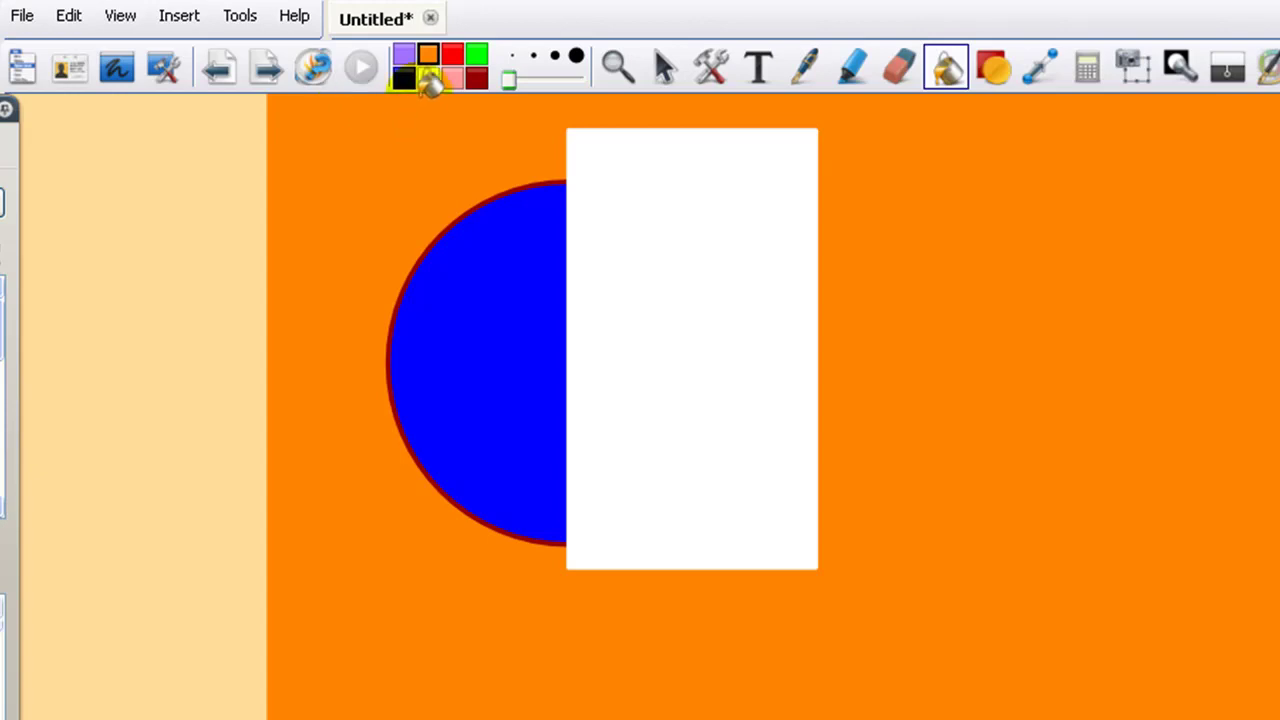
pyautogui.click(376, 160)
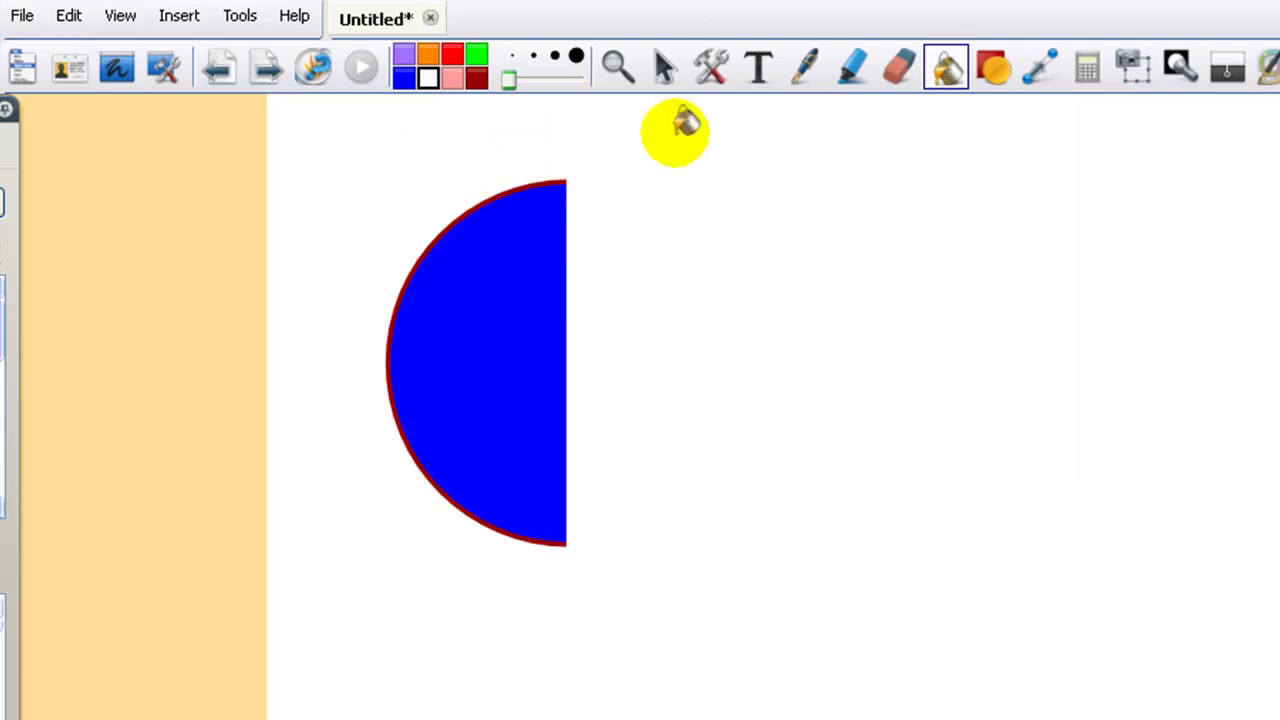
pyautogui.click(665, 72)
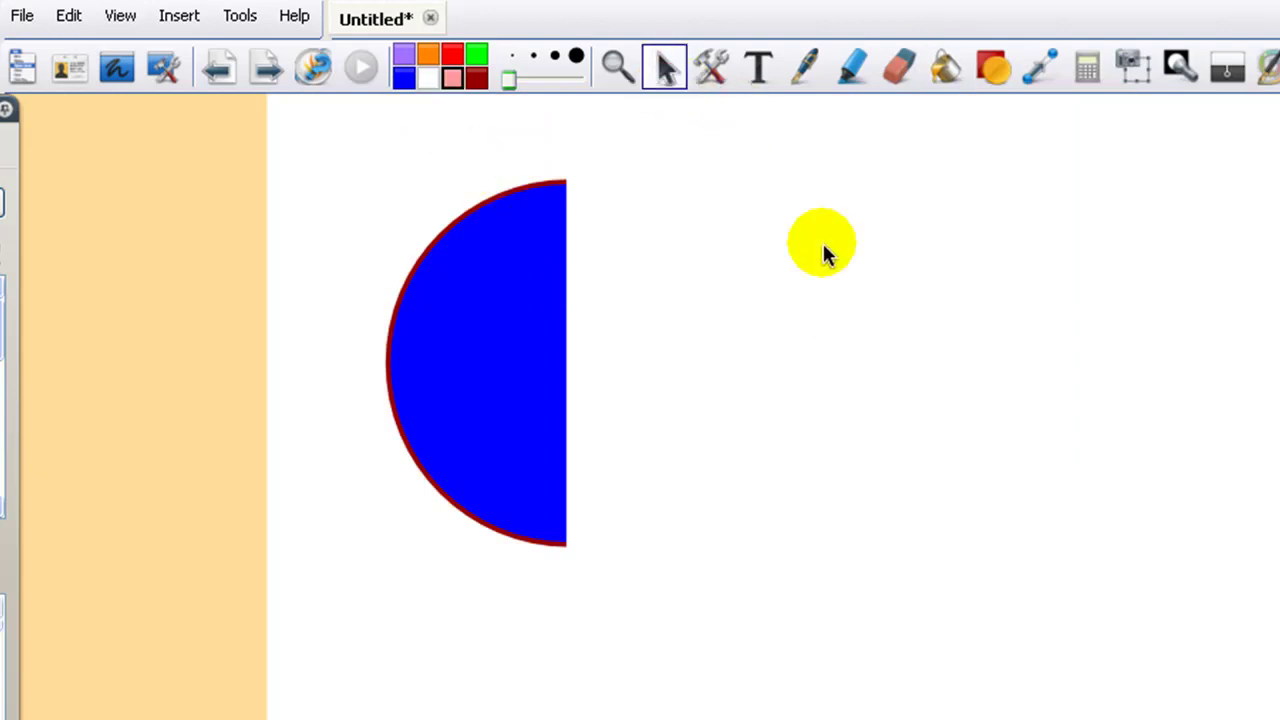
# Draw a large circle with a black outline and no fill to the right of the blue half circle
pyautogui.click(997, 70)
pyautogui.click(594, 121)
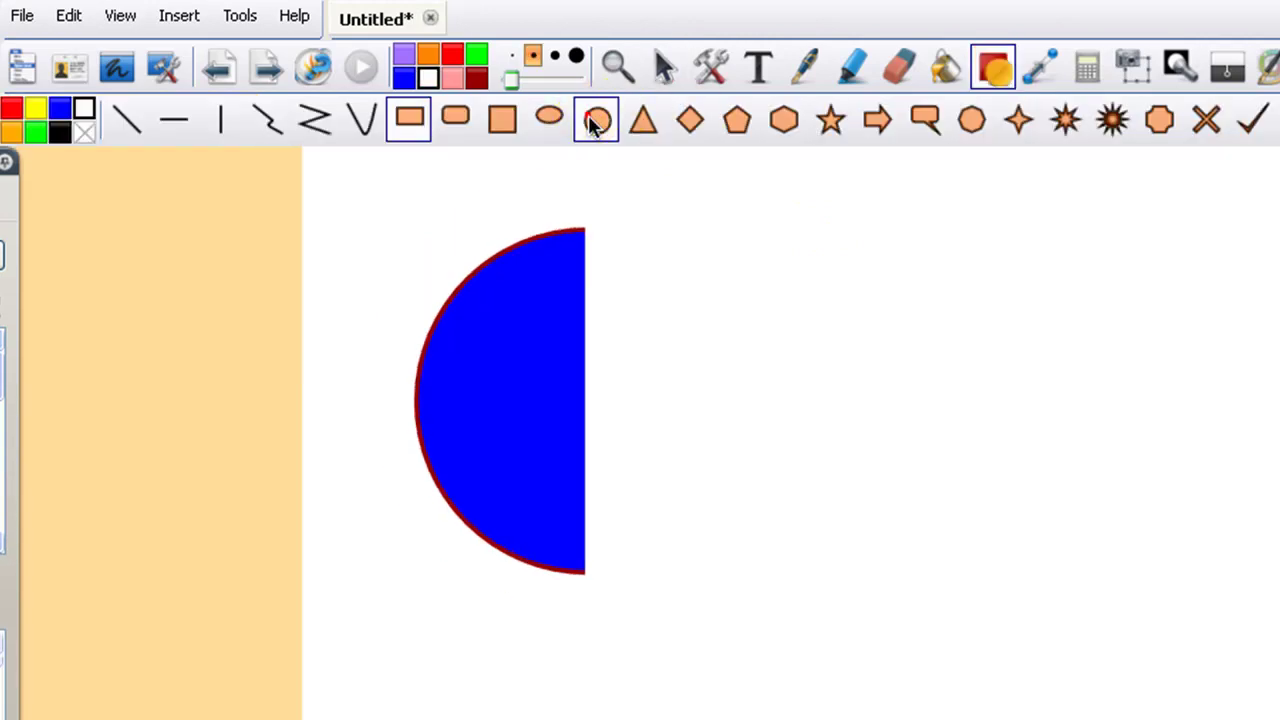
pyautogui.click(457, 75)
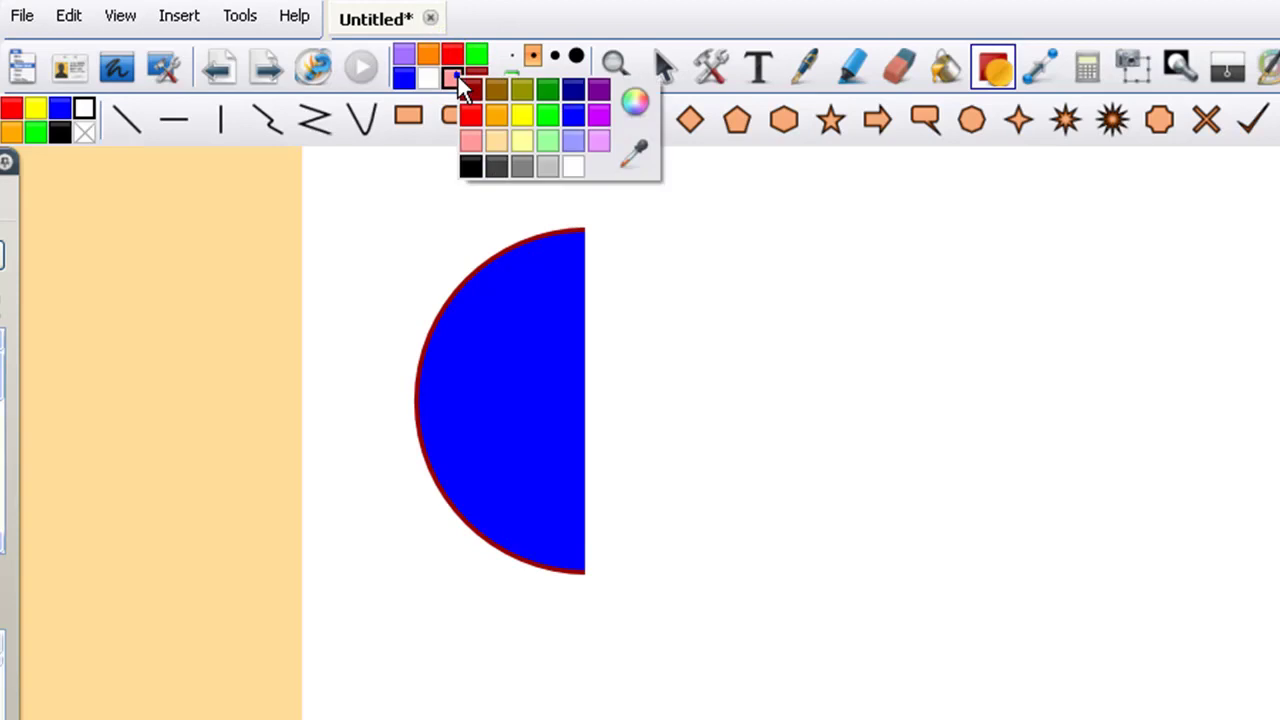
pyautogui.click(471, 167)
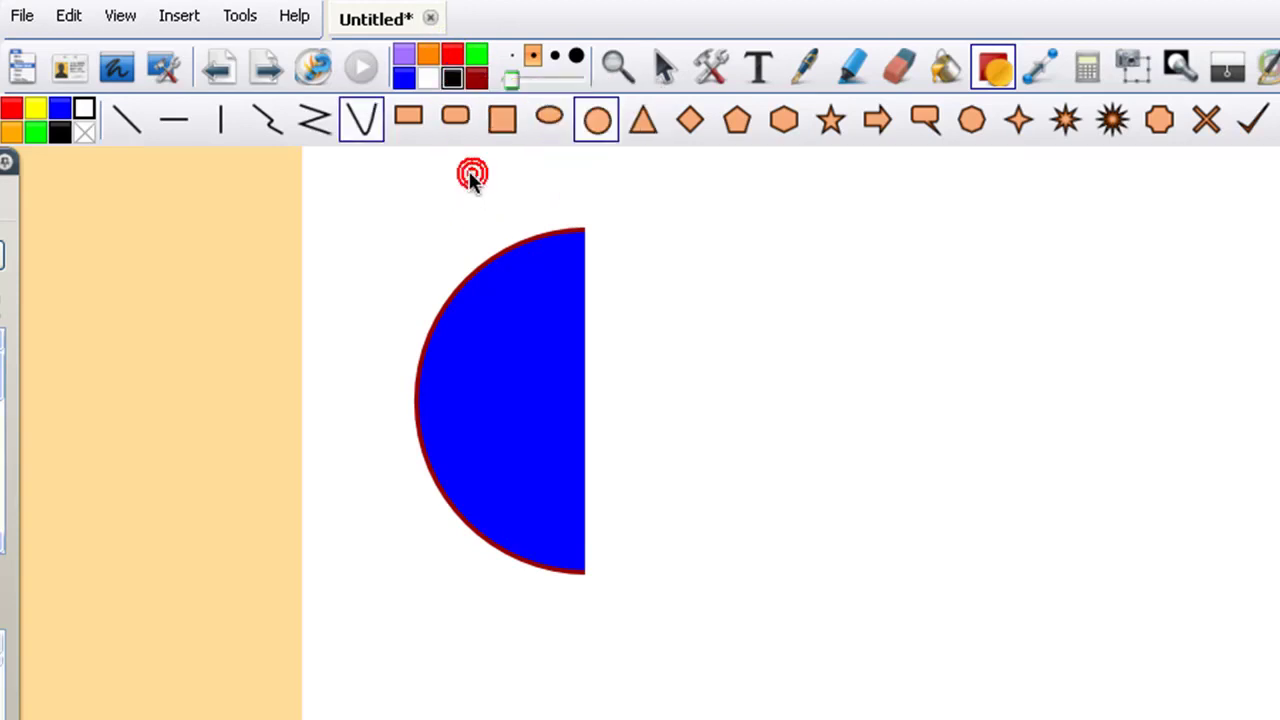
pyautogui.click(86, 126)
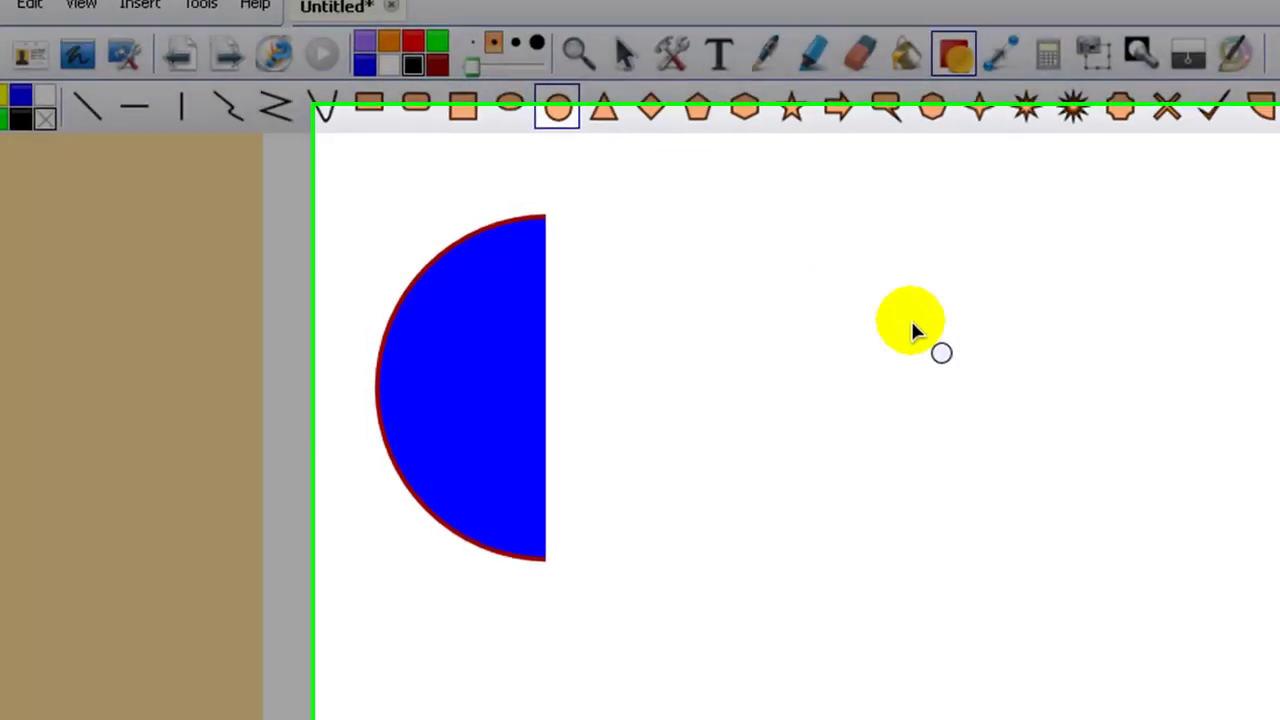
pyautogui.moveTo(912, 325); pyautogui.dragTo(1236, 719)
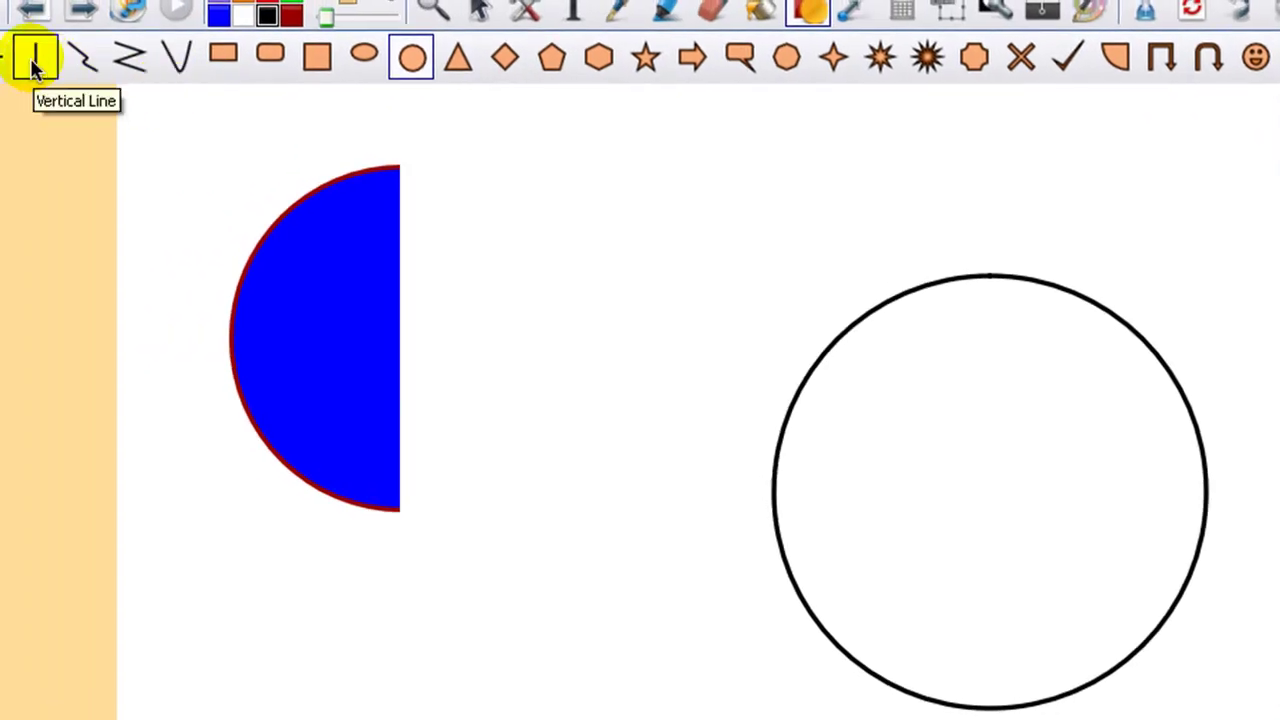
# Draw a black vertical line across the unfilled circle and align it with the circle's centre
pyautogui.click(34, 63)
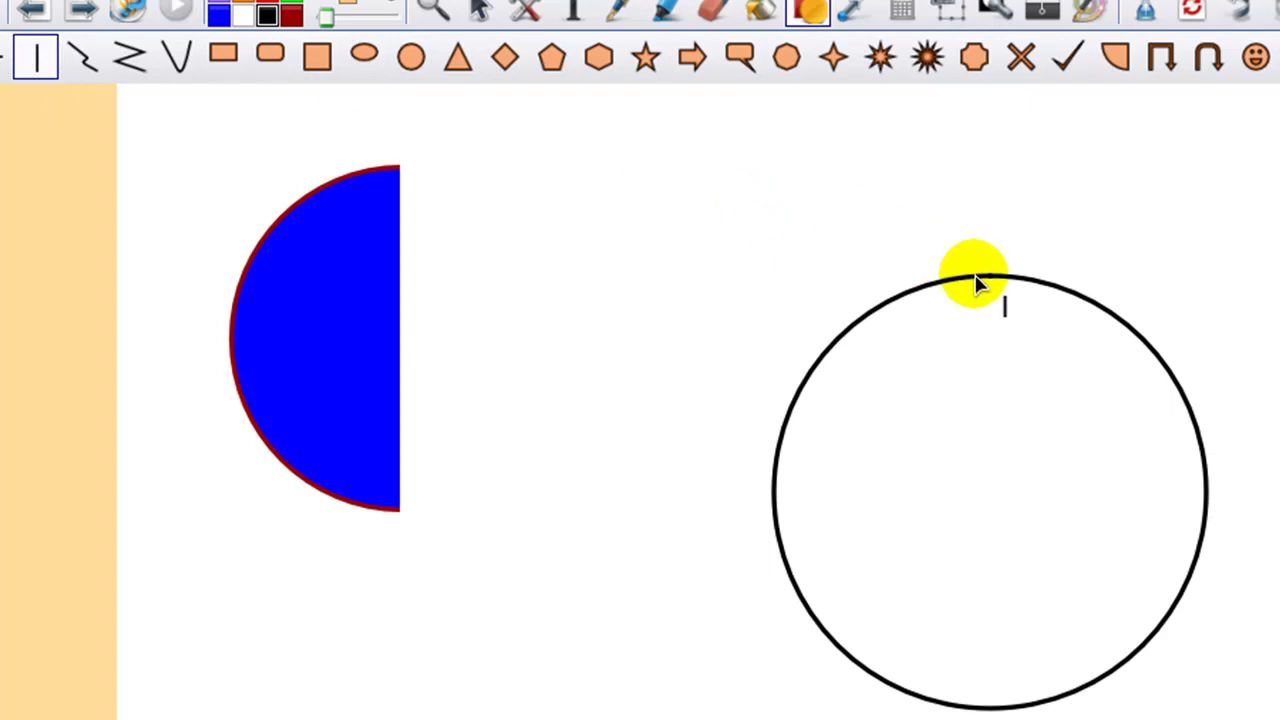
pyautogui.moveTo(982, 283); pyautogui.dragTo(984, 704)
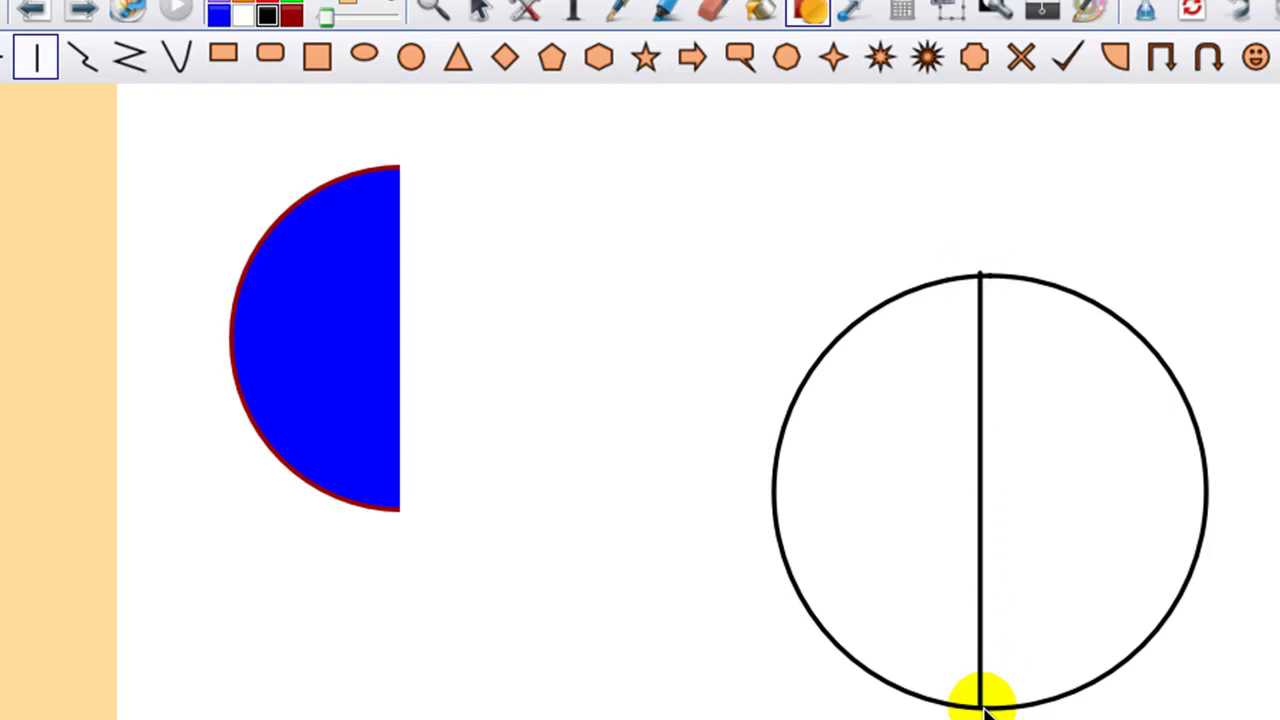
pyautogui.click(480, 9)
pyautogui.click(987, 402)
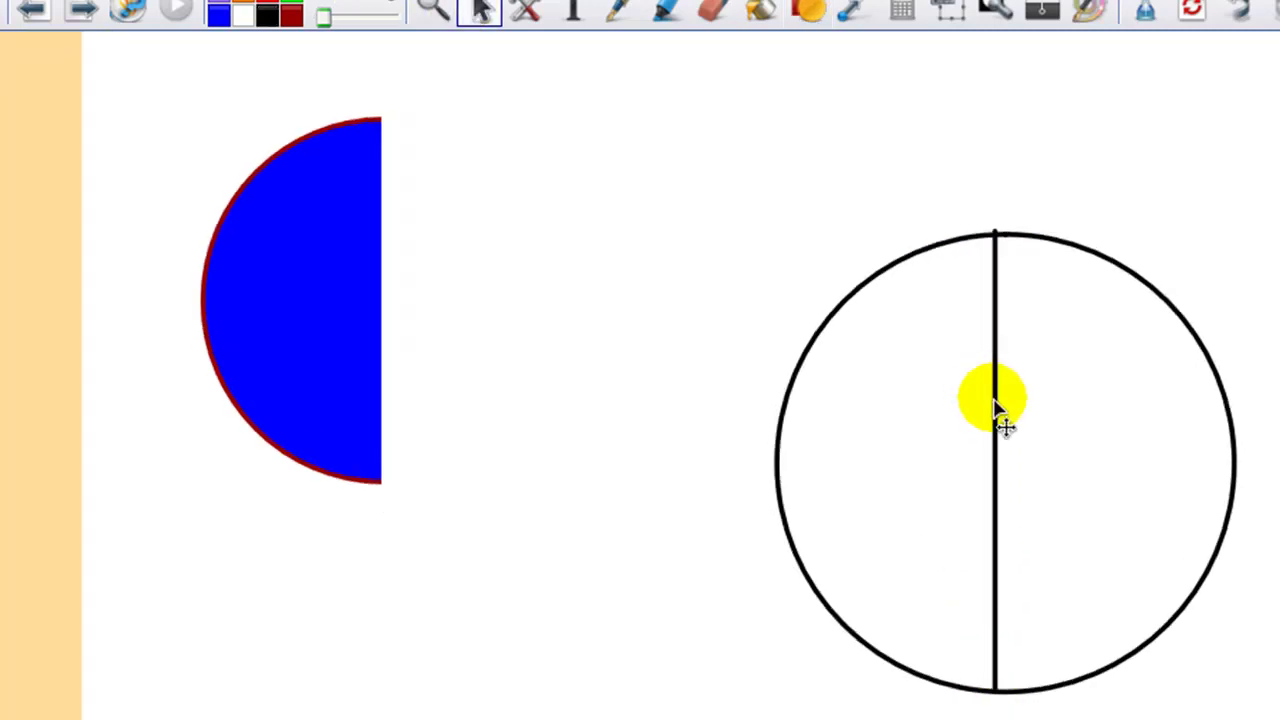
pyautogui.moveTo(996, 406)
pyautogui.mouseDown()
pyautogui.moveTo(1003, 420)
pyautogui.moveTo(1001, 407)
pyautogui.mouseUp()
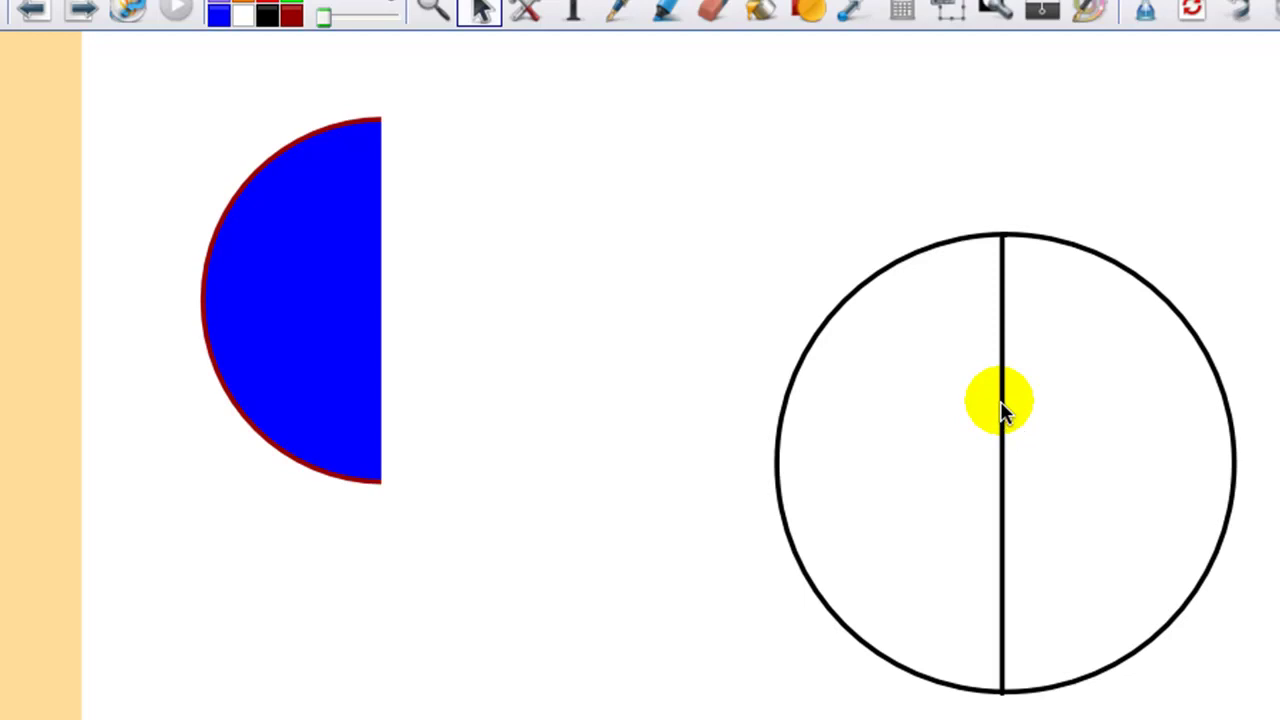
pyautogui.click(1145, 203)
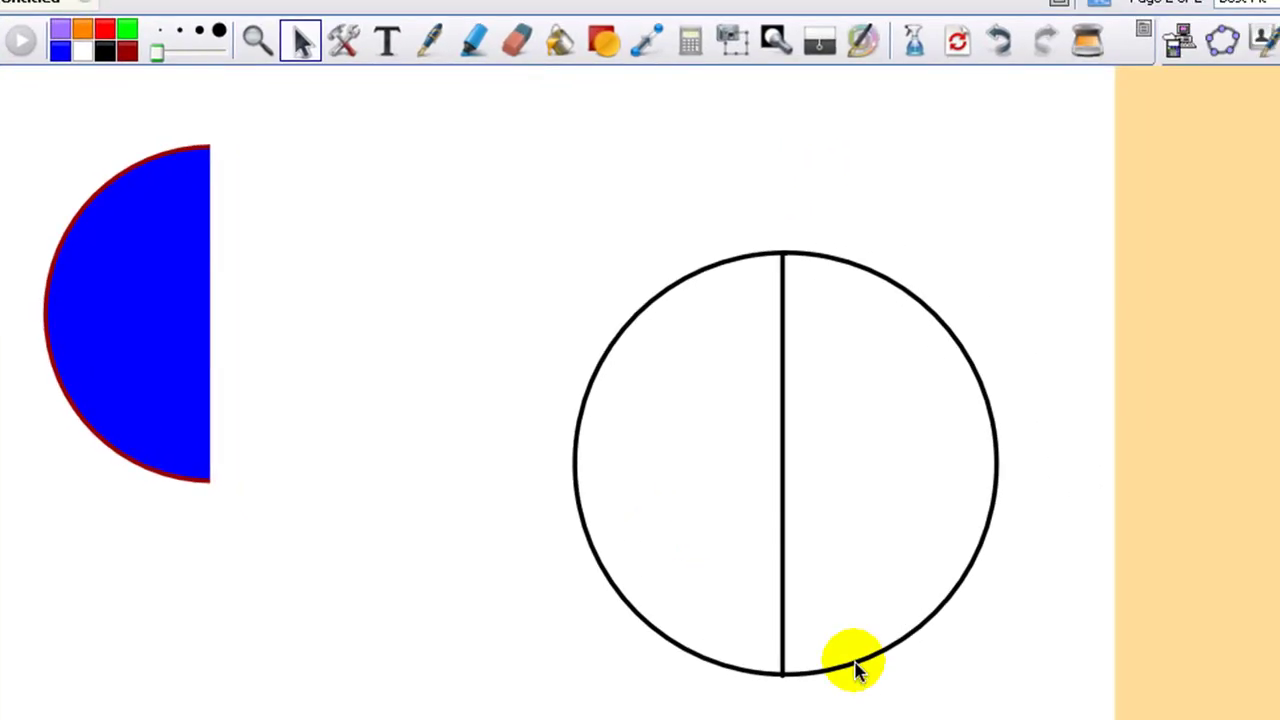
# Take an area snapshot of the divided circle's left half onto the current page and move the copy clear of the circle
pyautogui.click(731, 40)
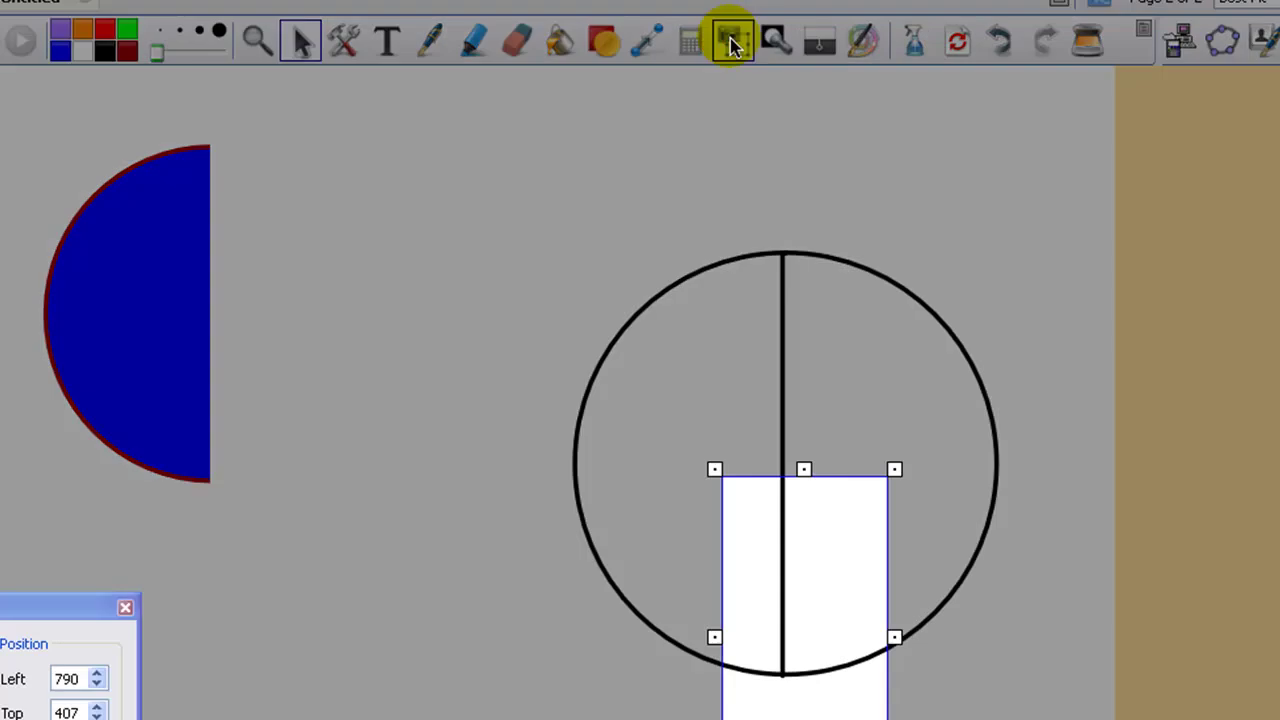
pyautogui.moveTo(551, 234); pyautogui.dragTo(788, 704)
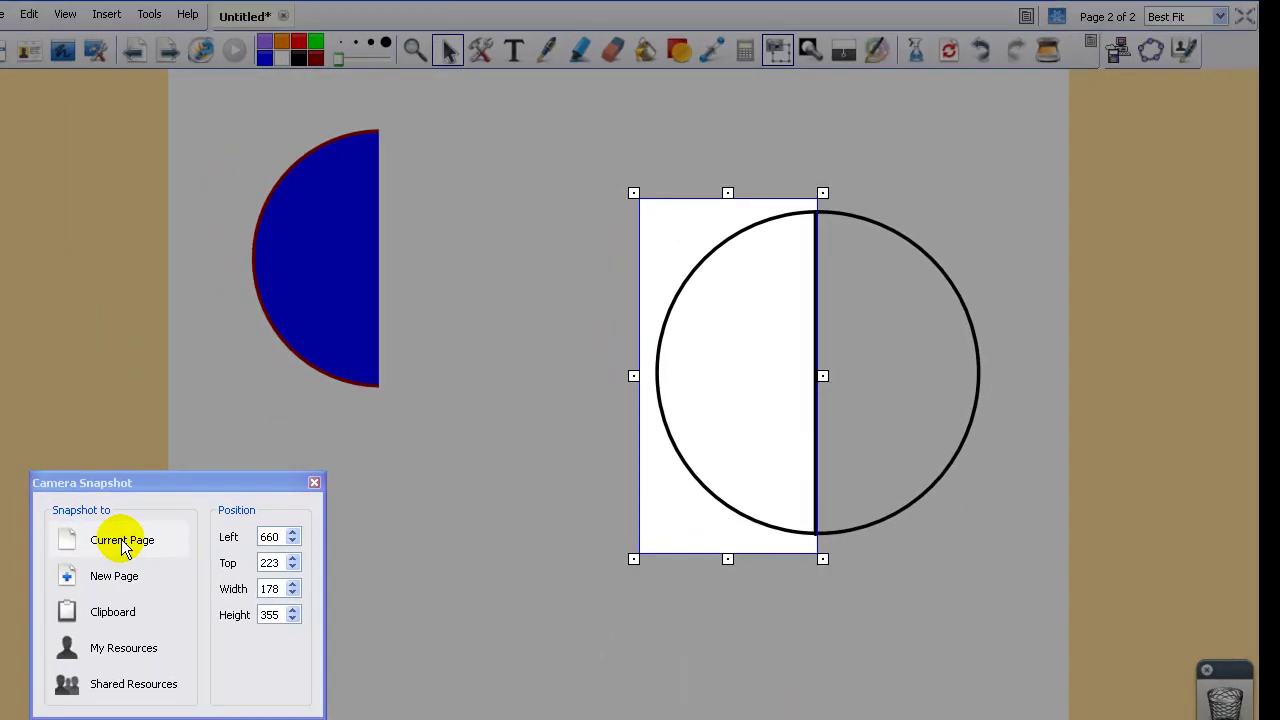
pyautogui.click(122, 540)
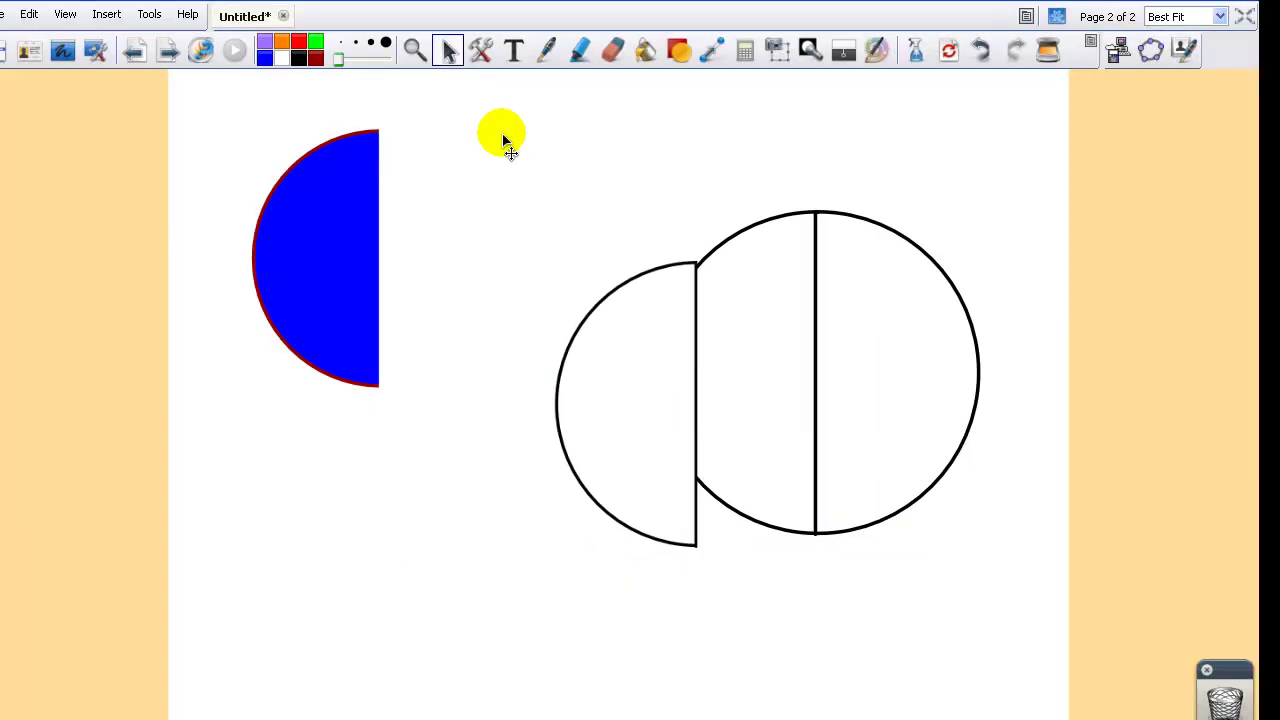
pyautogui.moveTo(589, 340); pyautogui.dragTo(539, 440)
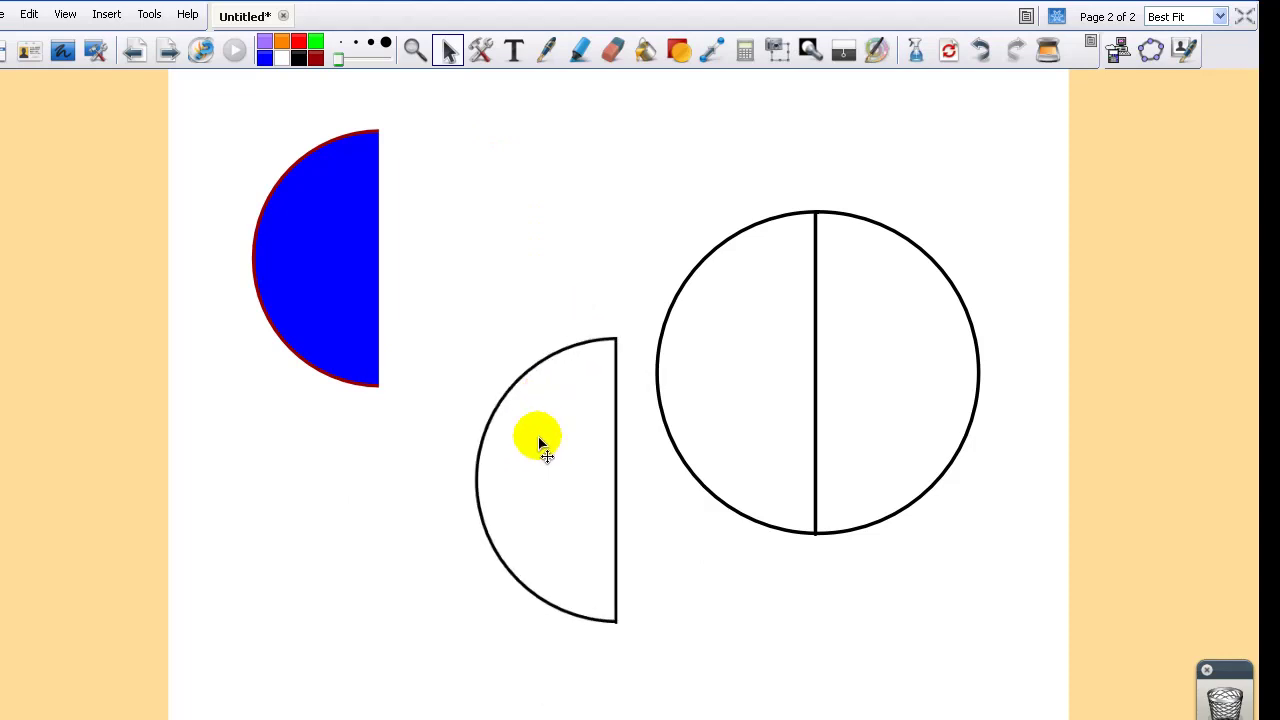
# Rotate the snapshot half circle clockwise and move it below the blue half circle
pyautogui.click(556, 383)
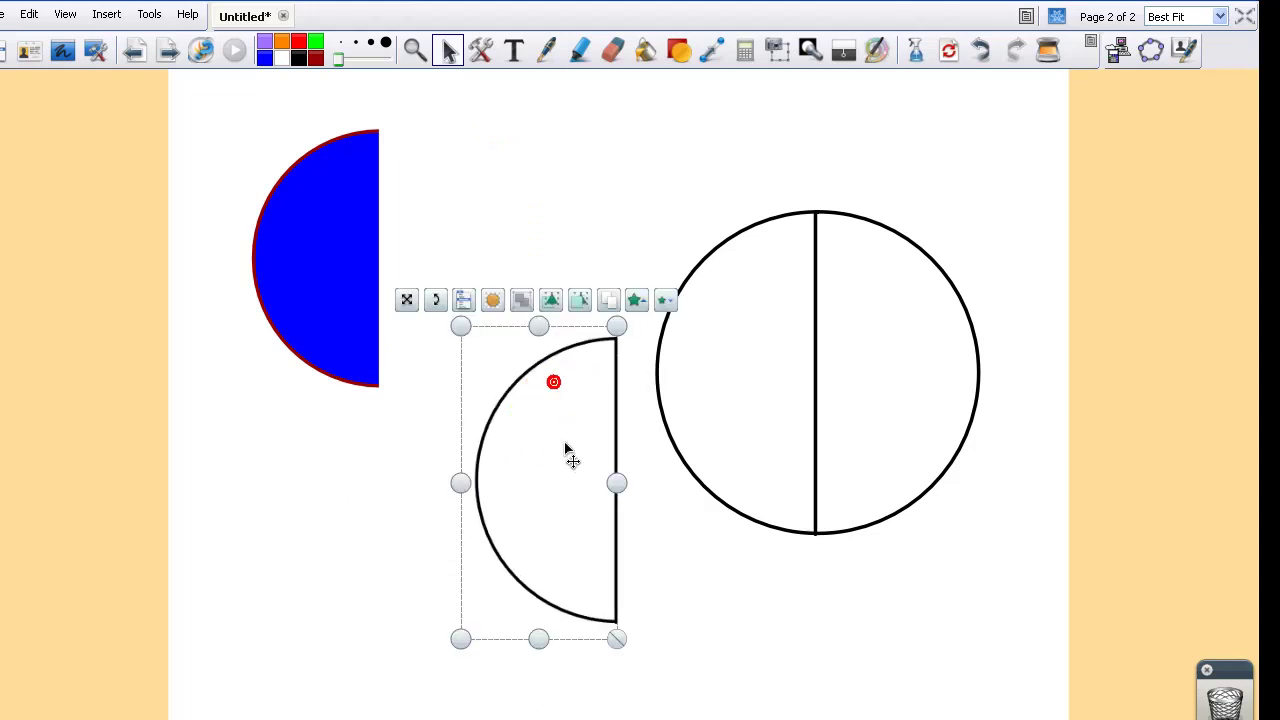
pyautogui.moveTo(437, 298); pyautogui.dragTo(502, 259)
pyautogui.moveTo(551, 455); pyautogui.dragTo(460, 486)
pyautogui.click(481, 510)
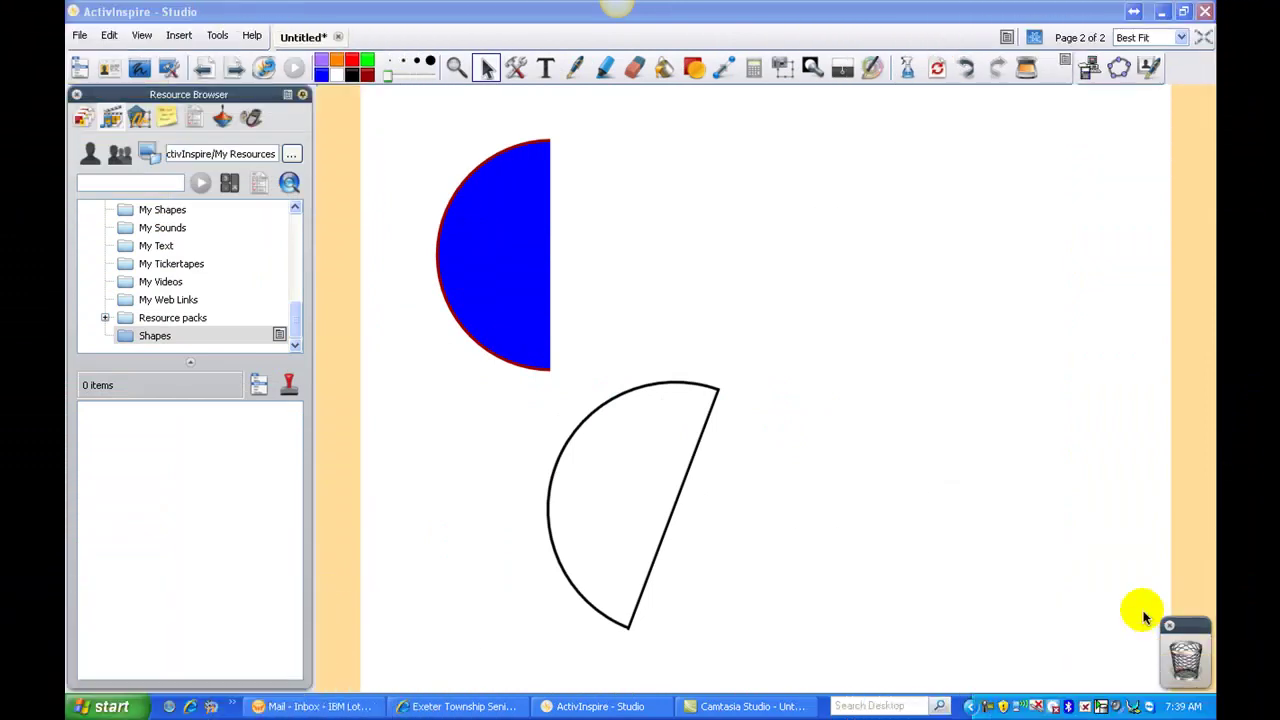
pyautogui.click(478, 287)
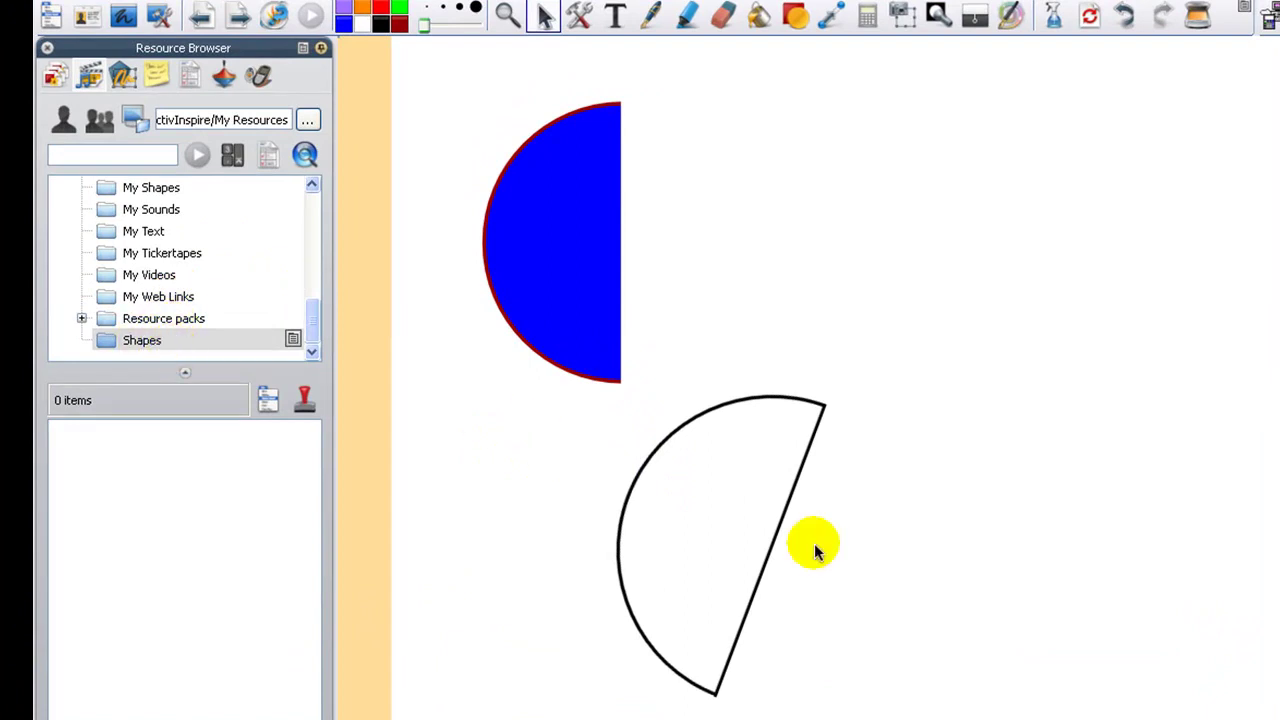
# Save the black-outlined snapshot half circle as a resource in the Shapes folder
pyautogui.moveTo(731, 514); pyautogui.dragTo(189, 541)
pyautogui.moveTo(180, 546); pyautogui.dragTo(180, 546)
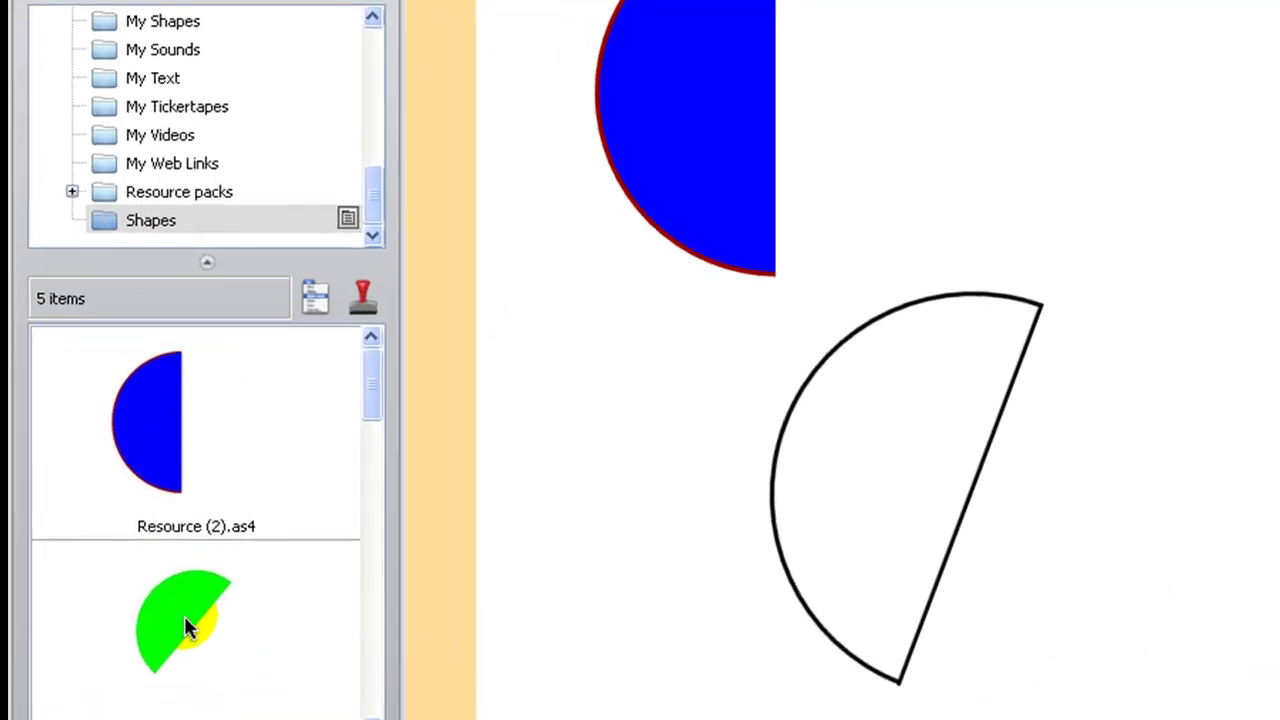
# Place the saved green half circle, Resource (3).as4, and the blue-outlined half circle, Resource (5).as4, on the page
pyautogui.click(178, 590)
pyautogui.doubleClick(182, 614)
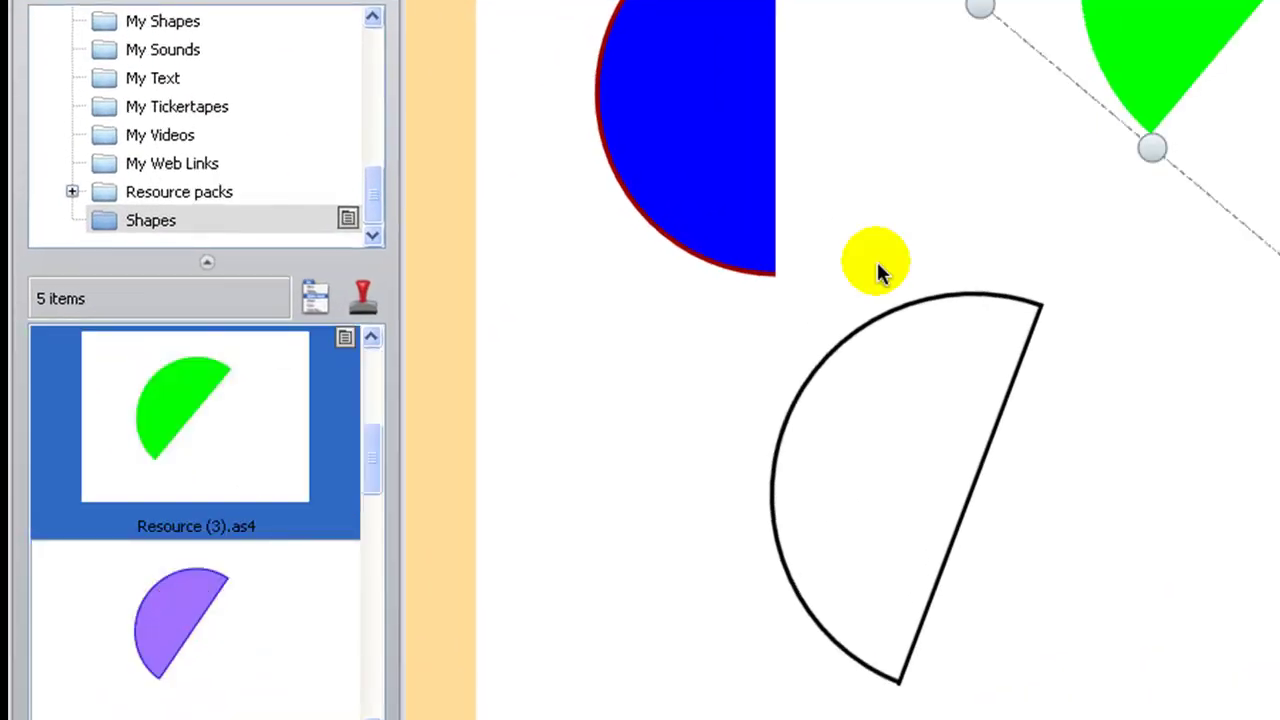
pyautogui.click(371, 470)
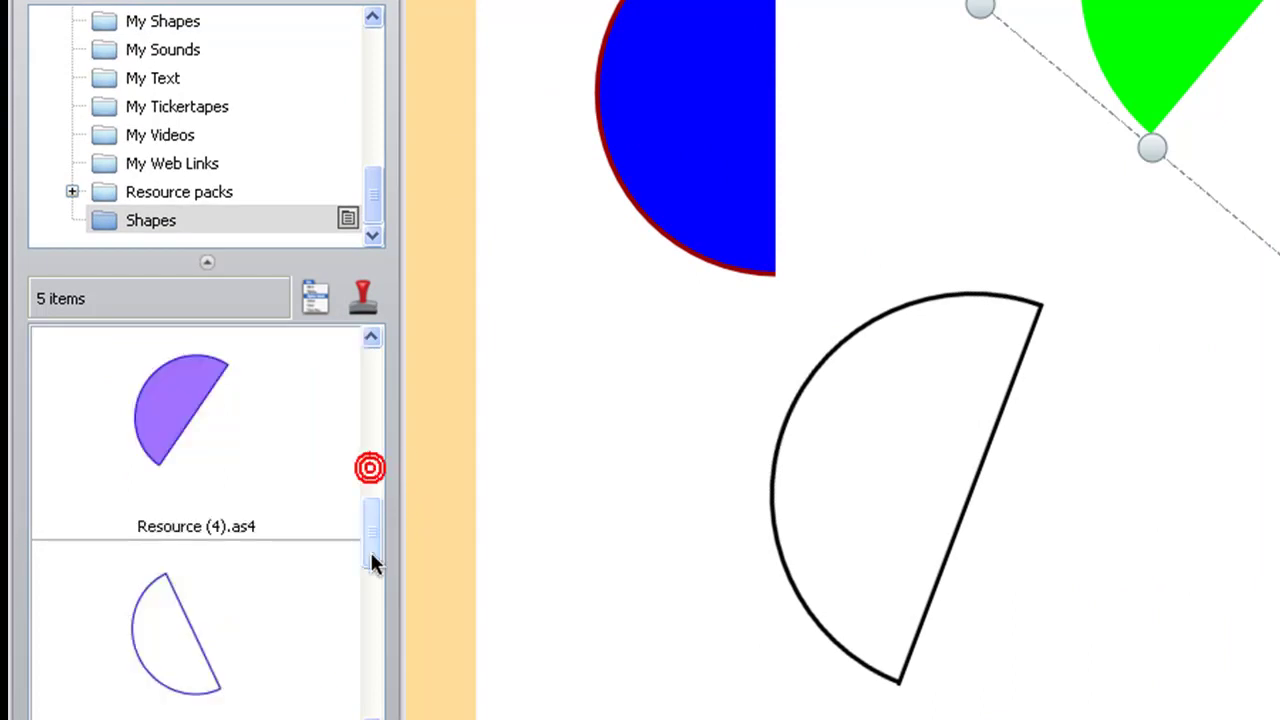
pyautogui.doubleClick(175, 650)
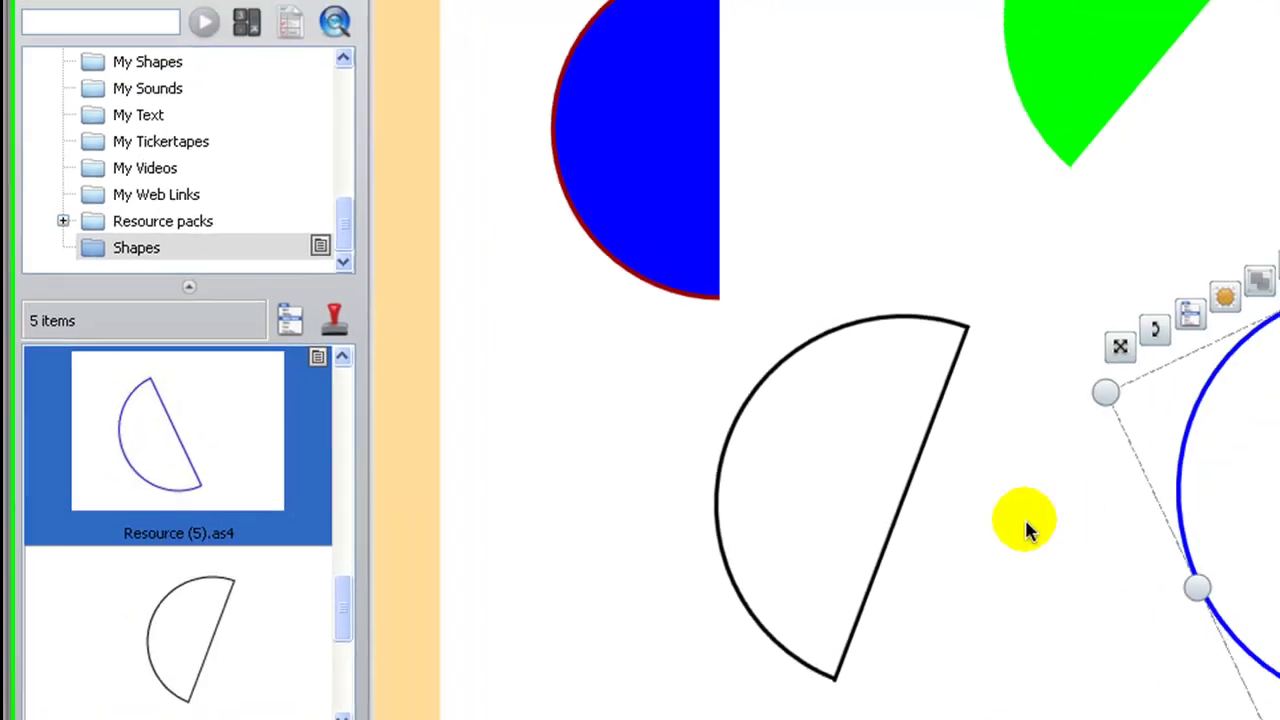
pyautogui.click(1025, 532)
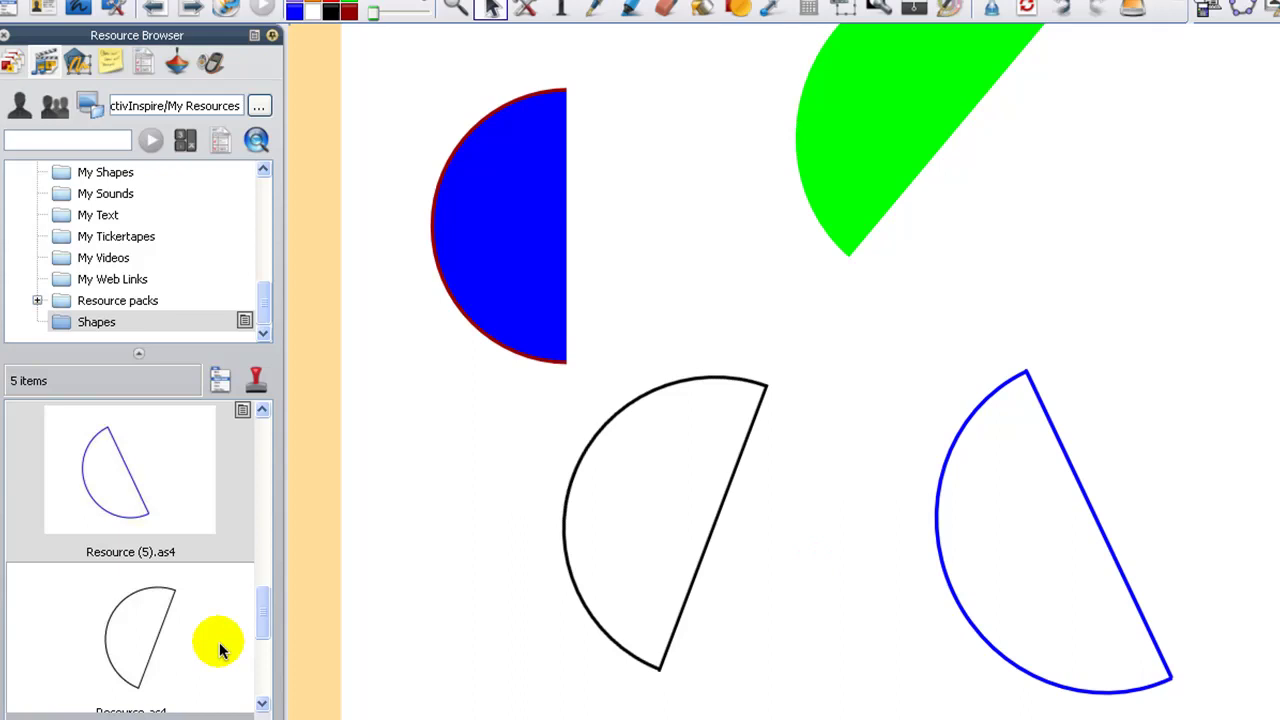
# Place the saved black-outlined half circle, Resource.as4, on the page and move it to the right of the green half circle
pyautogui.click(257, 640)
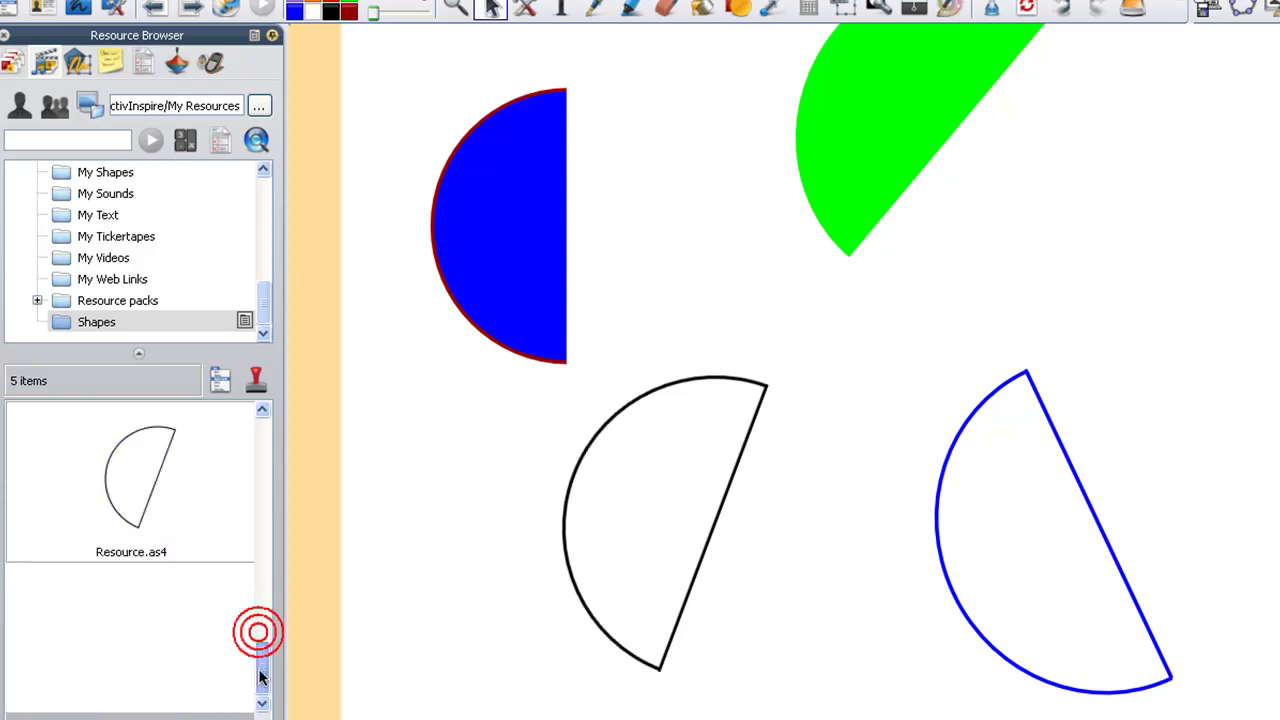
pyautogui.doubleClick(127, 492)
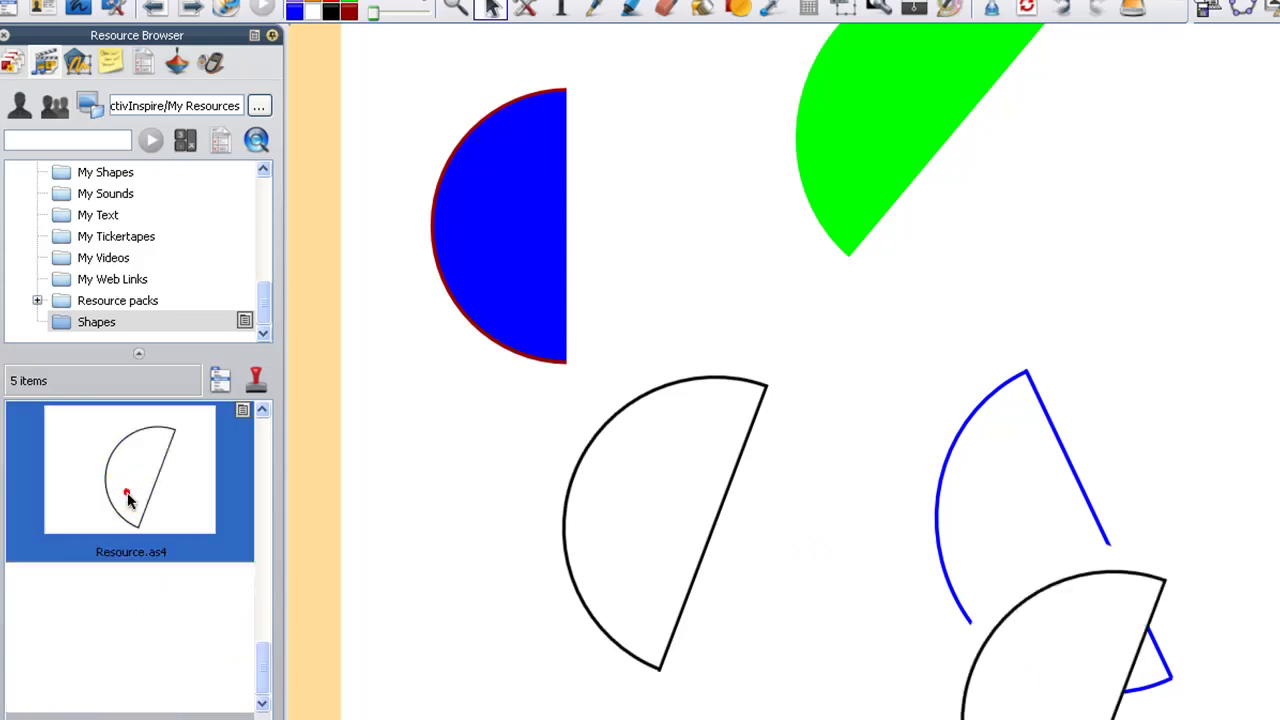
pyautogui.moveTo(986, 714); pyautogui.dragTo(940, 425)
pyautogui.moveTo(1066, 264); pyautogui.dragTo(1086, 200)
pyautogui.click(1086, 190)
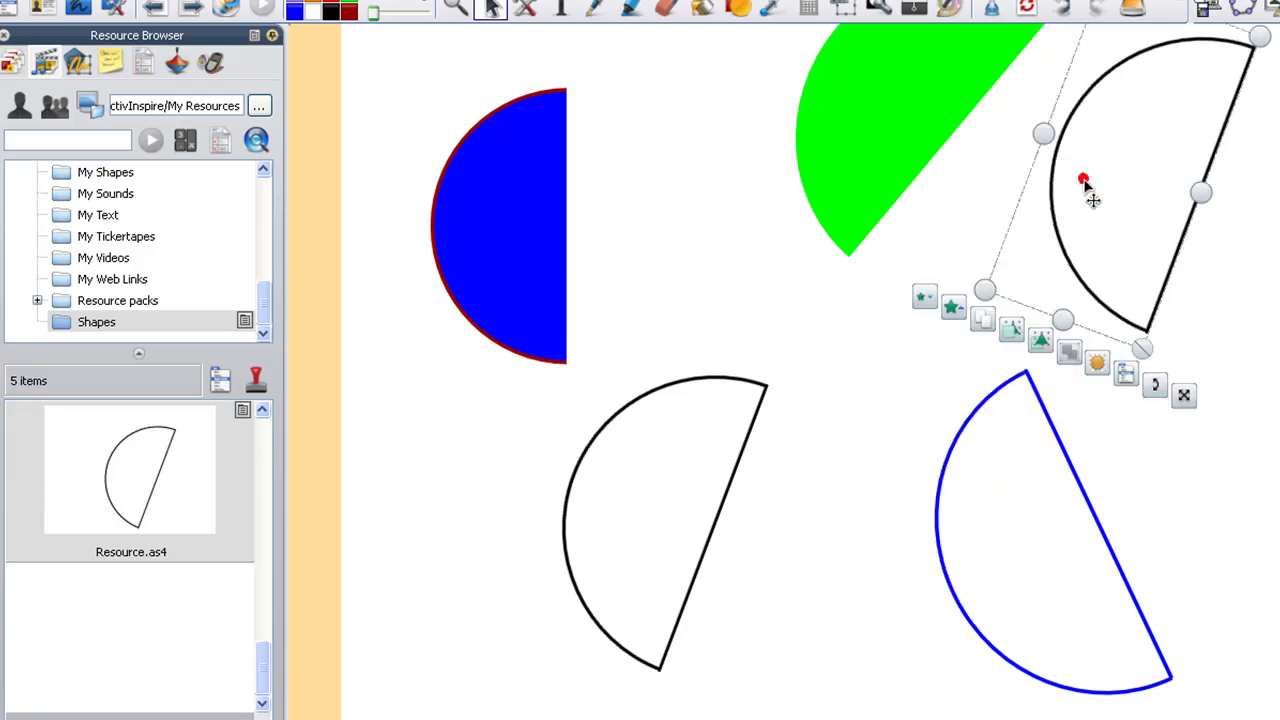
# Move the blue-outlined half circle down and to the left, and rotate the new black-outlined copy clockwise, shifting it slightly
pyautogui.moveTo(1141, 376); pyautogui.dragTo(1068, 477)
pyautogui.click(1139, 298)
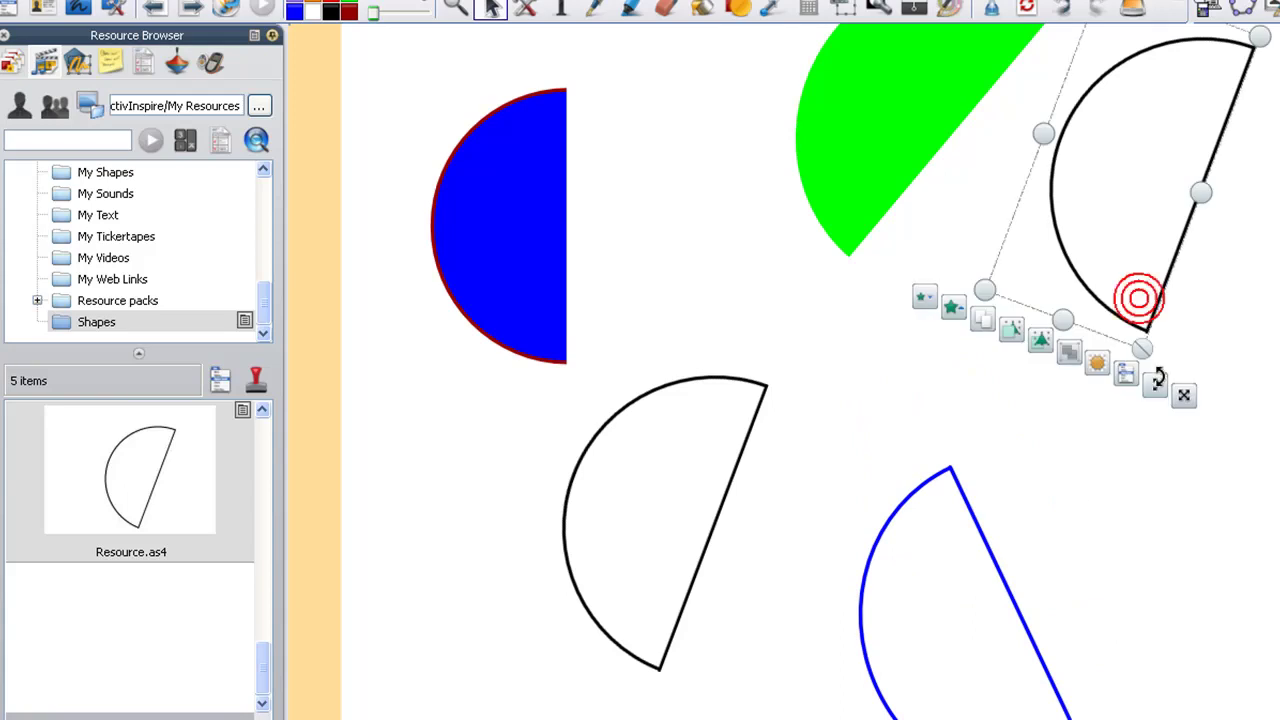
pyautogui.moveTo(1139, 298); pyautogui.dragTo(1017, 351)
pyautogui.click(1091, 207)
pyautogui.moveTo(1091, 207); pyautogui.dragTo(1076, 248)
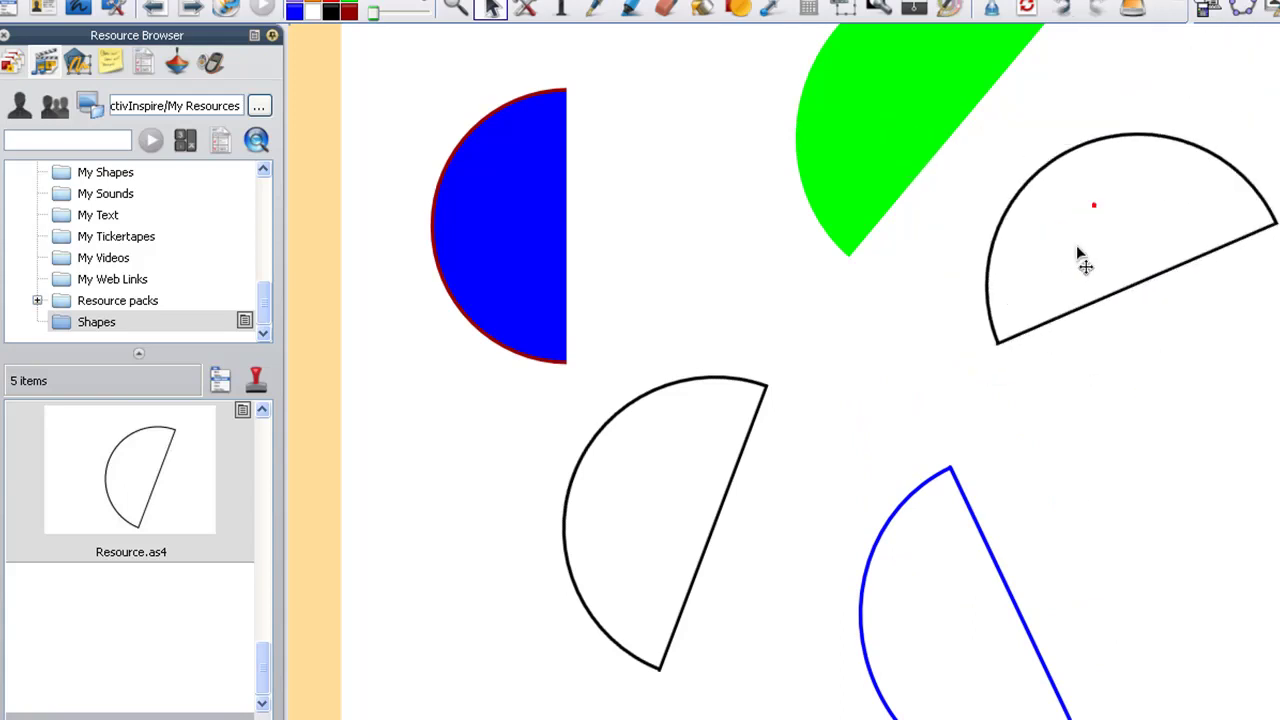
pyautogui.click(1076, 252)
pyautogui.click(1074, 252)
pyautogui.click(1148, 365)
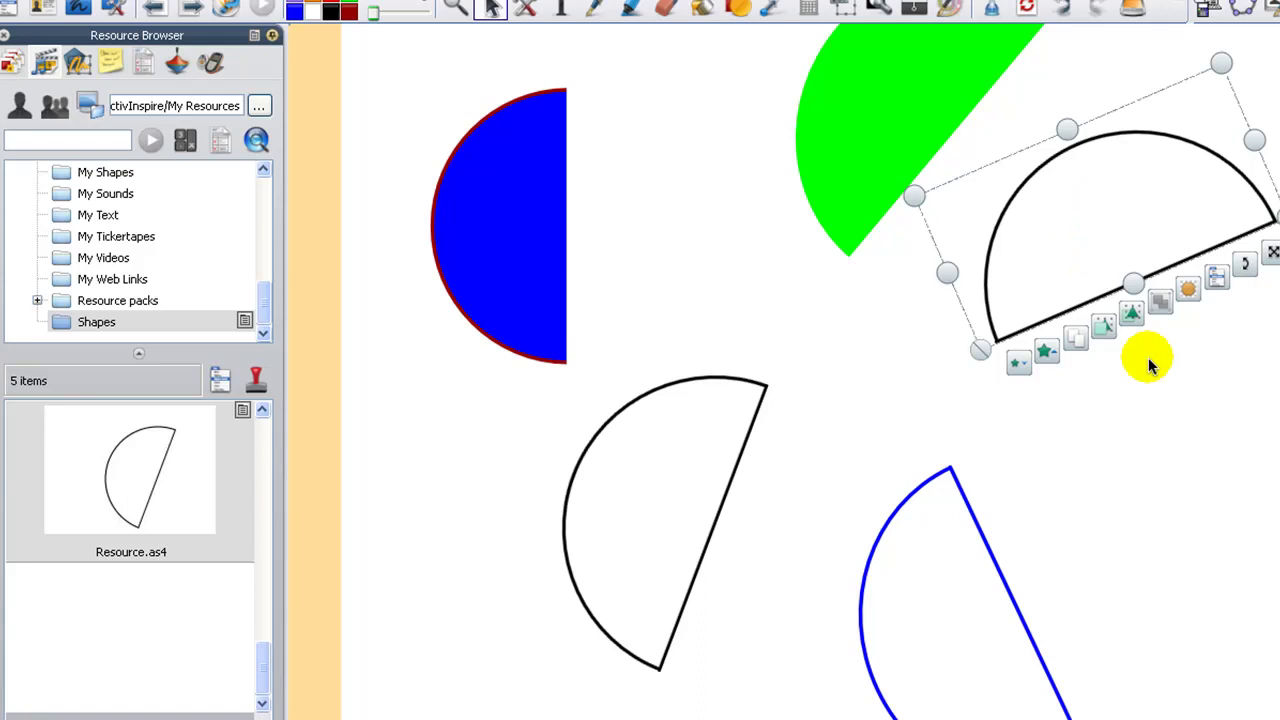